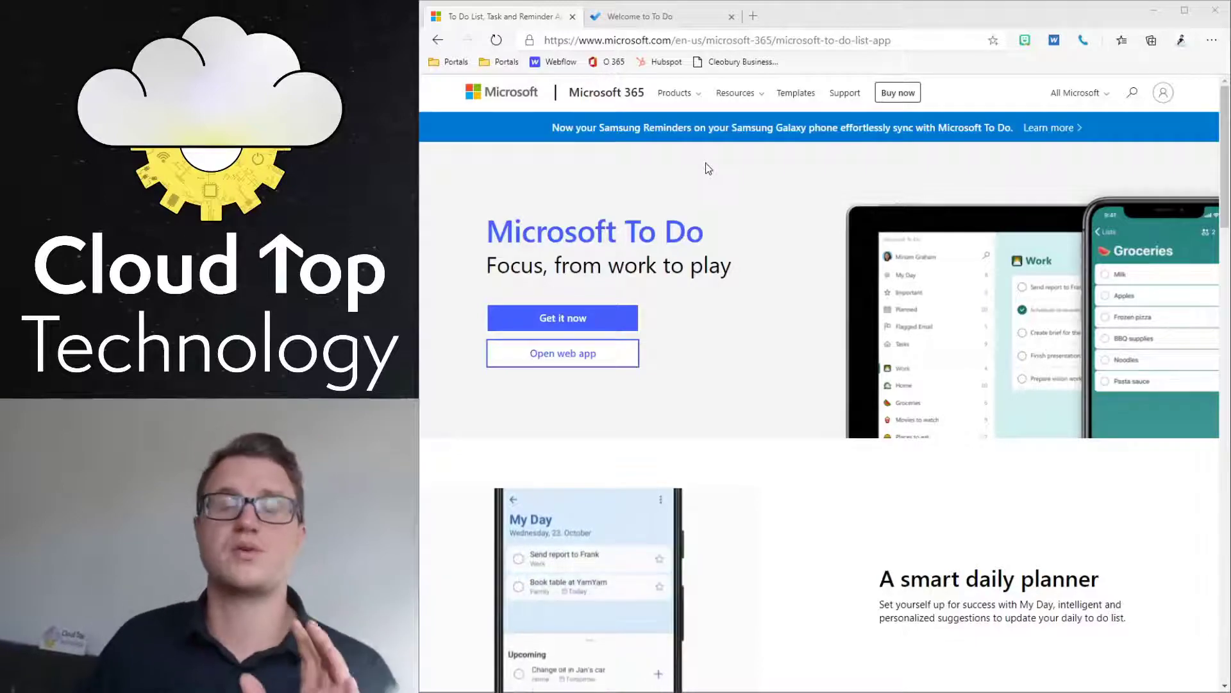
Look over the Microsoft To Do product page and switch to the Welcome to To Do page.
{"action": "scroll", "coordinate": [723, 170], "scroll_direction": "down", "scroll_amount": 4}
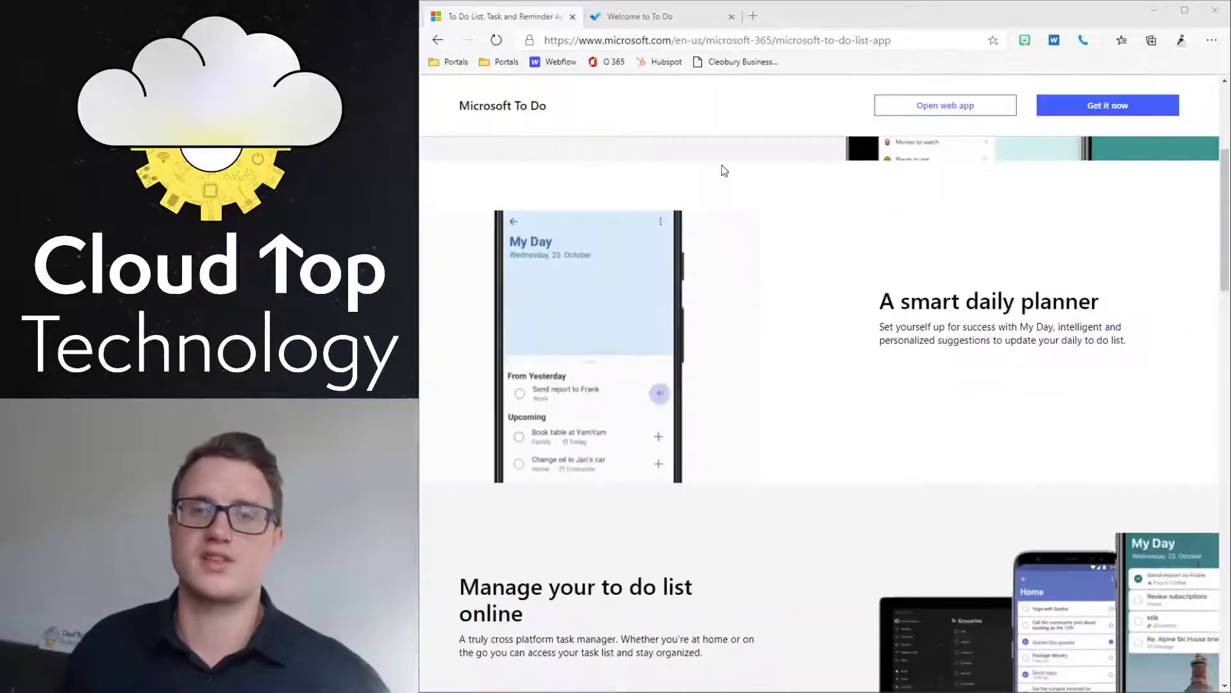
{"action": "scroll", "coordinate": [722, 166], "scroll_direction": "down", "scroll_amount": 9}
{"action": "scroll", "coordinate": [723, 193], "scroll_direction": "up", "scroll_amount": 13}
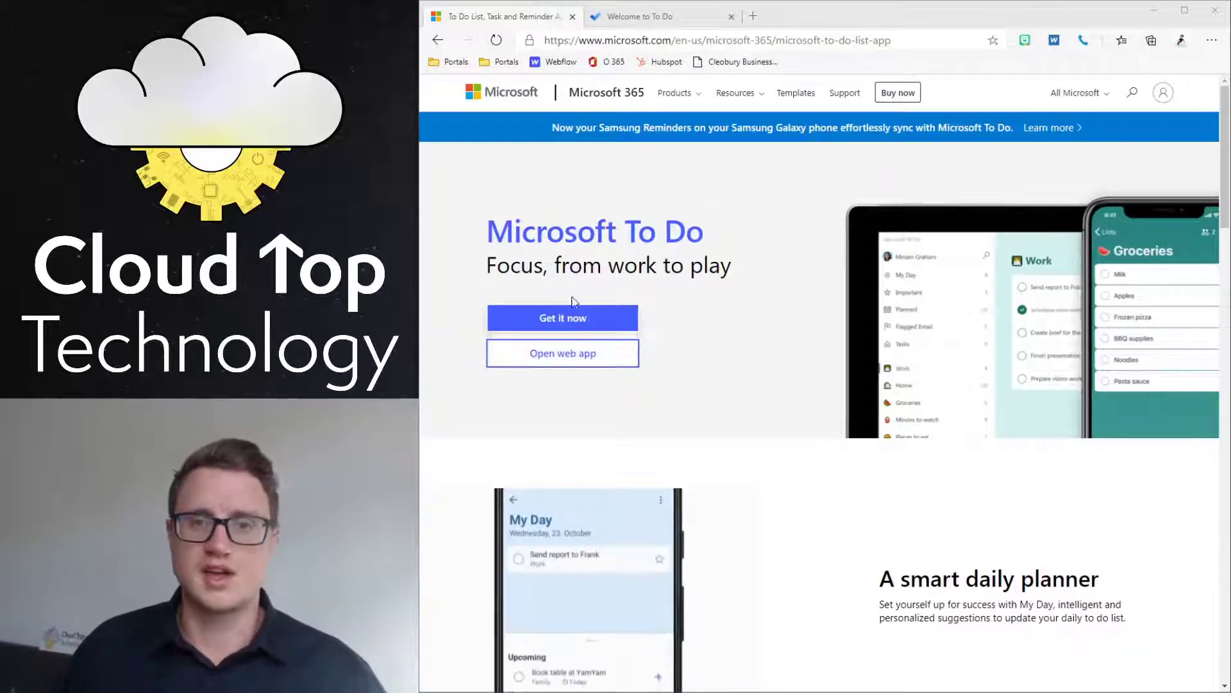
{"action": "left_click", "coordinate": [627, 22]}
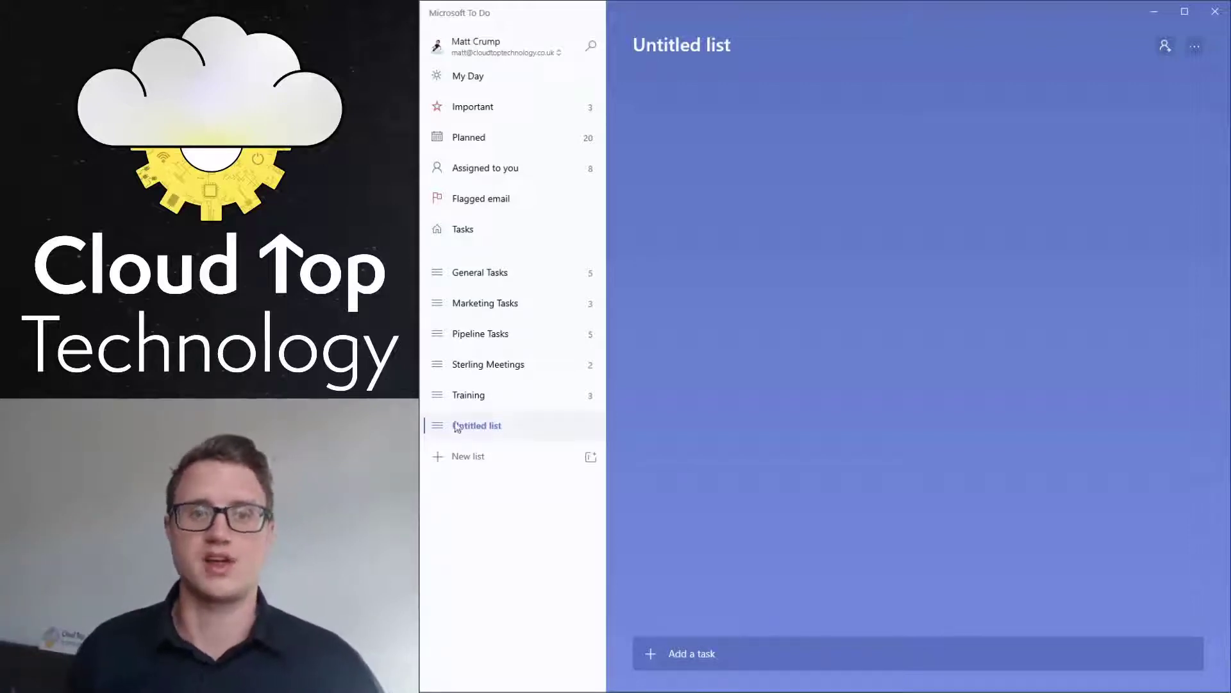
Add three tasks named task 1, task 2 and task 3 to the untitled list.
{"action": "left_click", "coordinate": [697, 648]}
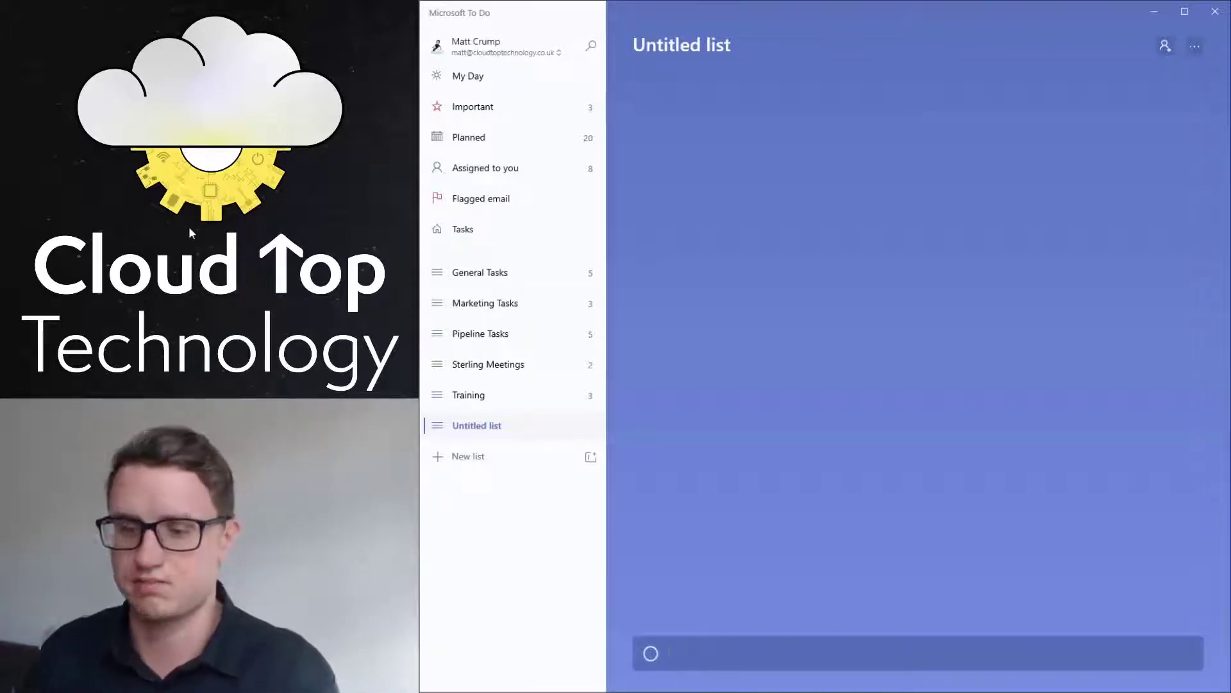
{"action": "type", "text": "task"}
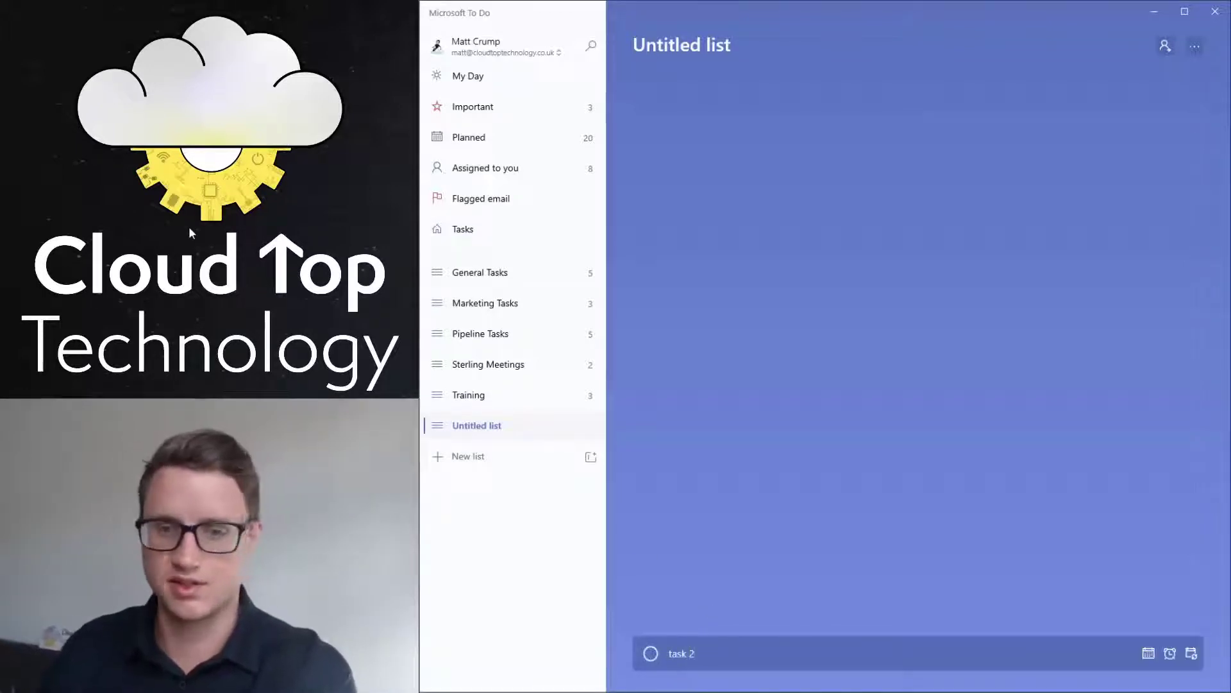
{"action": "type", "text": " 1"}
{"action": "key", "text": "Return"}
{"action": "type", "text": "ta"}
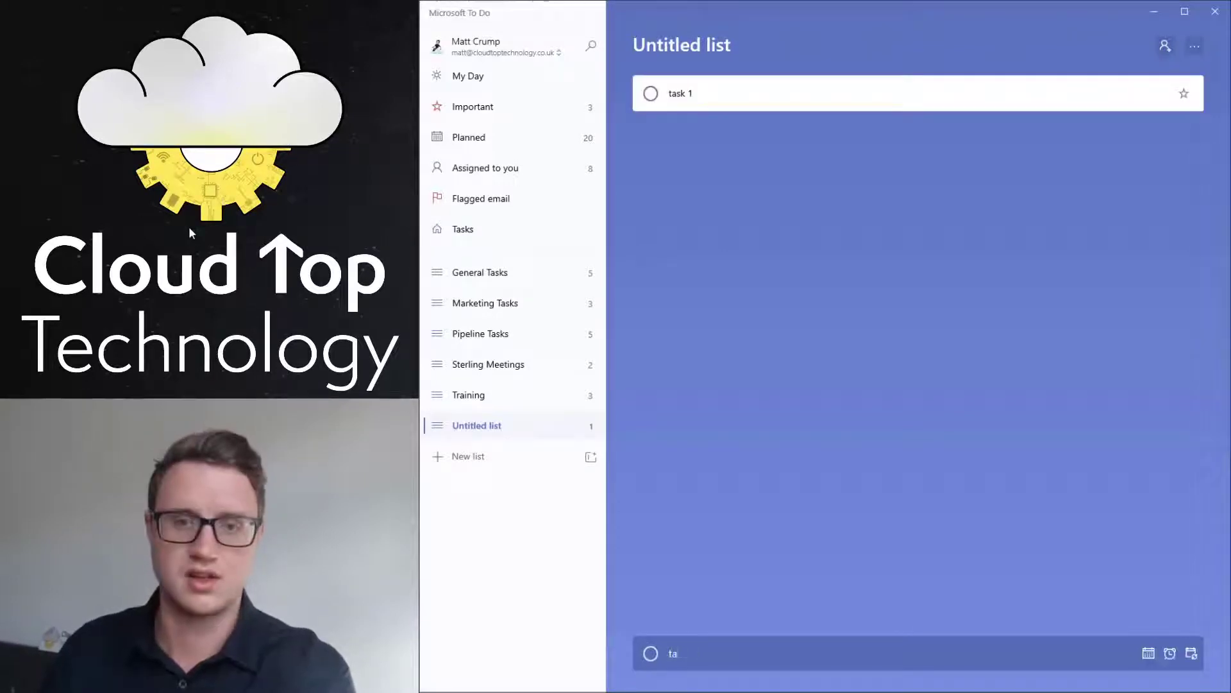
{"action": "type", "text": "sk 2"}
{"action": "key", "text": "Return"}
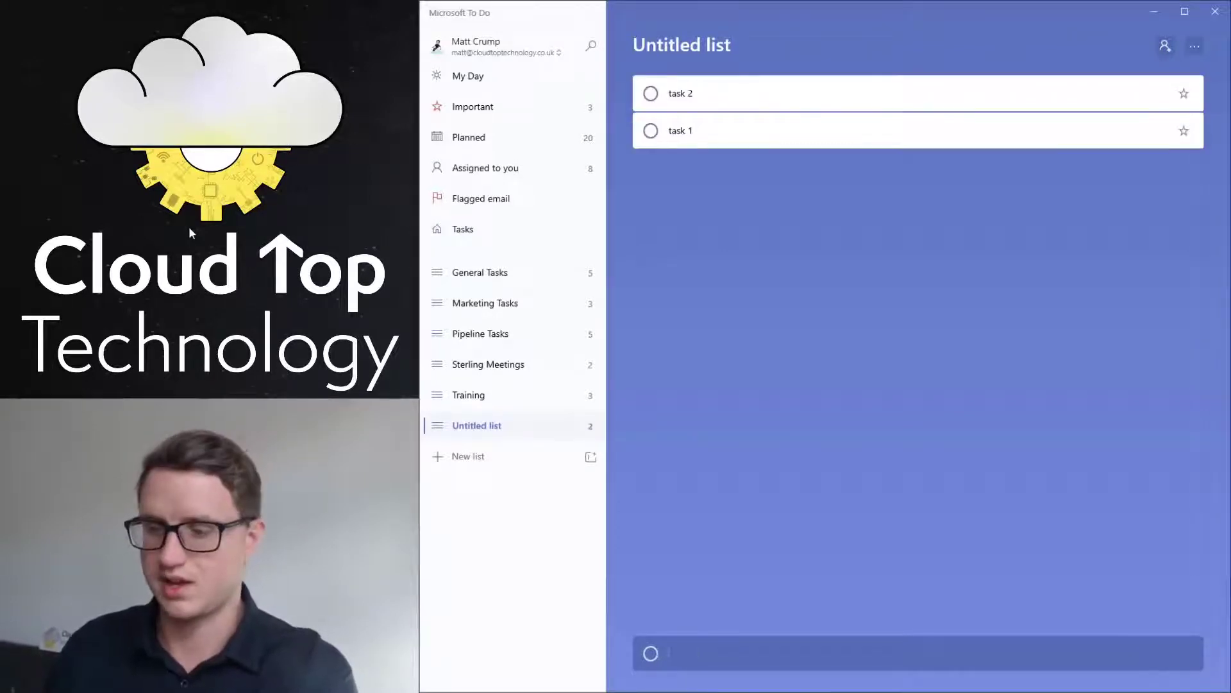
{"action": "type", "text": "task 3"}
{"action": "key", "text": "Return"}
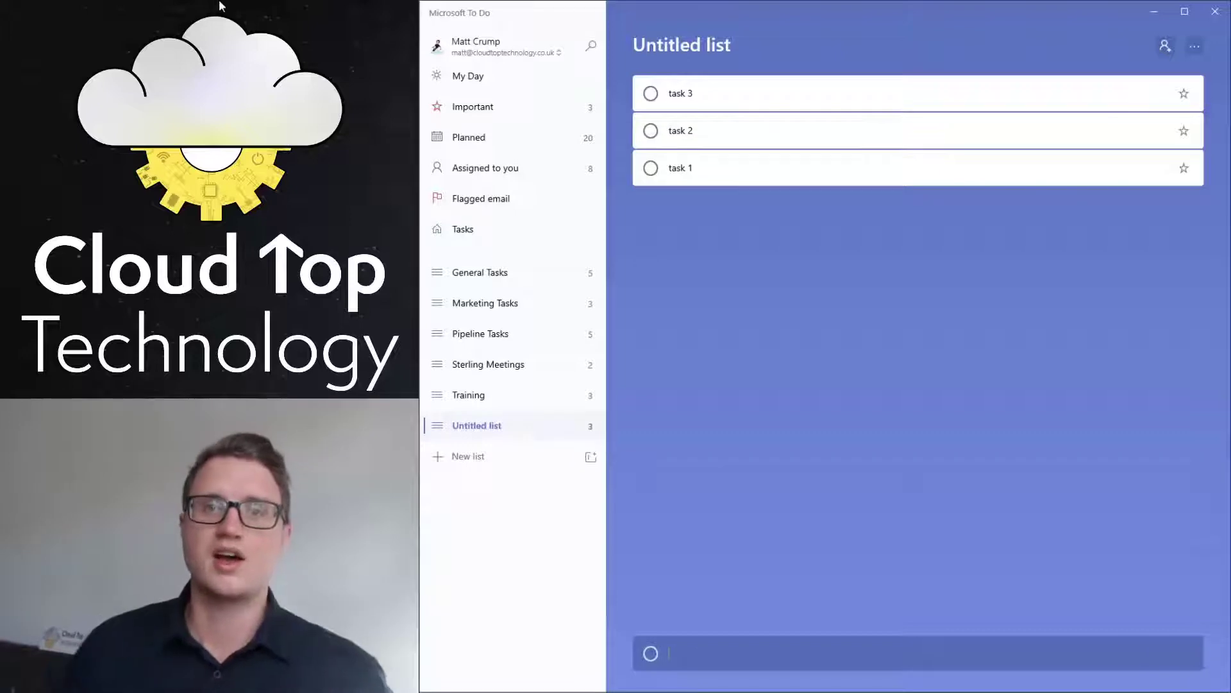
Rename the untitled list as Task List.
{"action": "left_click", "coordinate": [708, 51]}
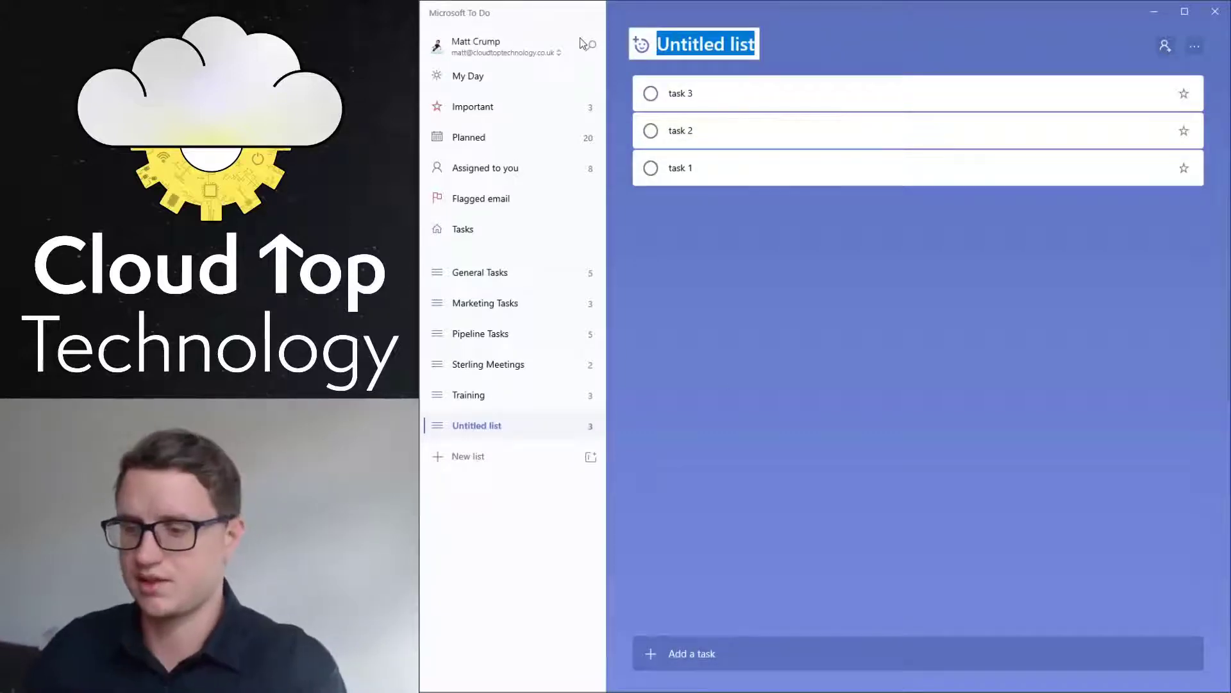
{"action": "type", "text": "Tsd"}
{"action": "key", "text": "BackSpace"}
{"action": "key", "text": "BackSpace"}
{"action": "type", "text": "ask List"}
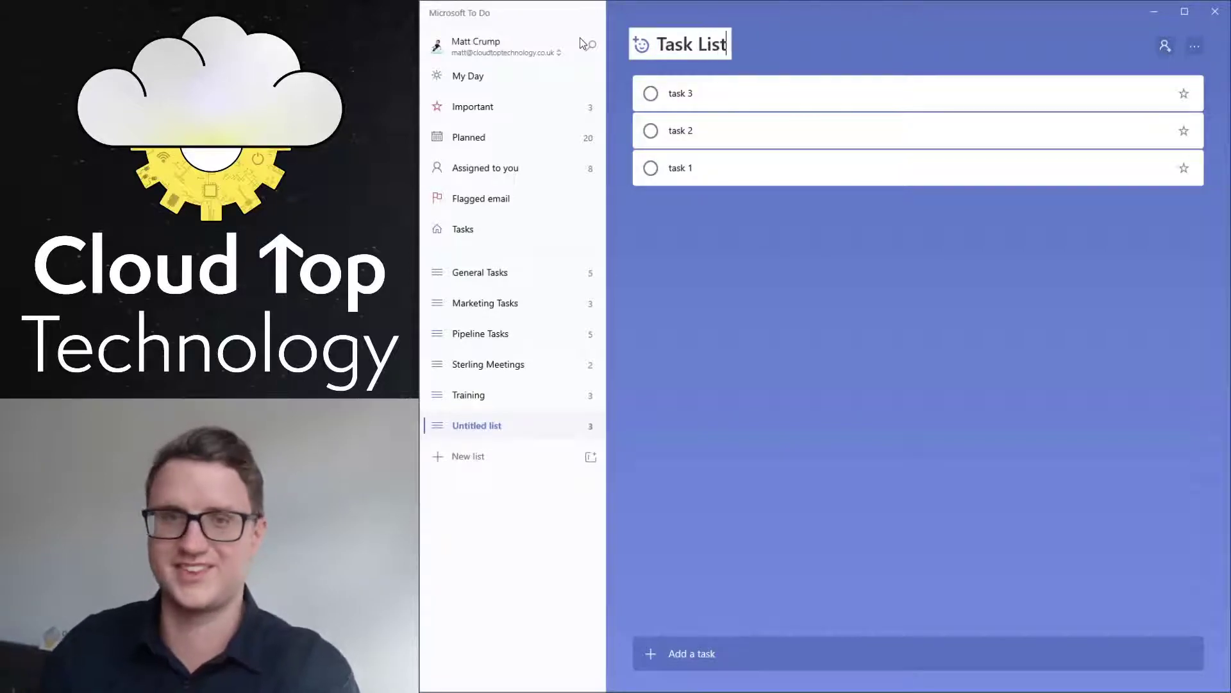
{"action": "key", "text": "Return"}
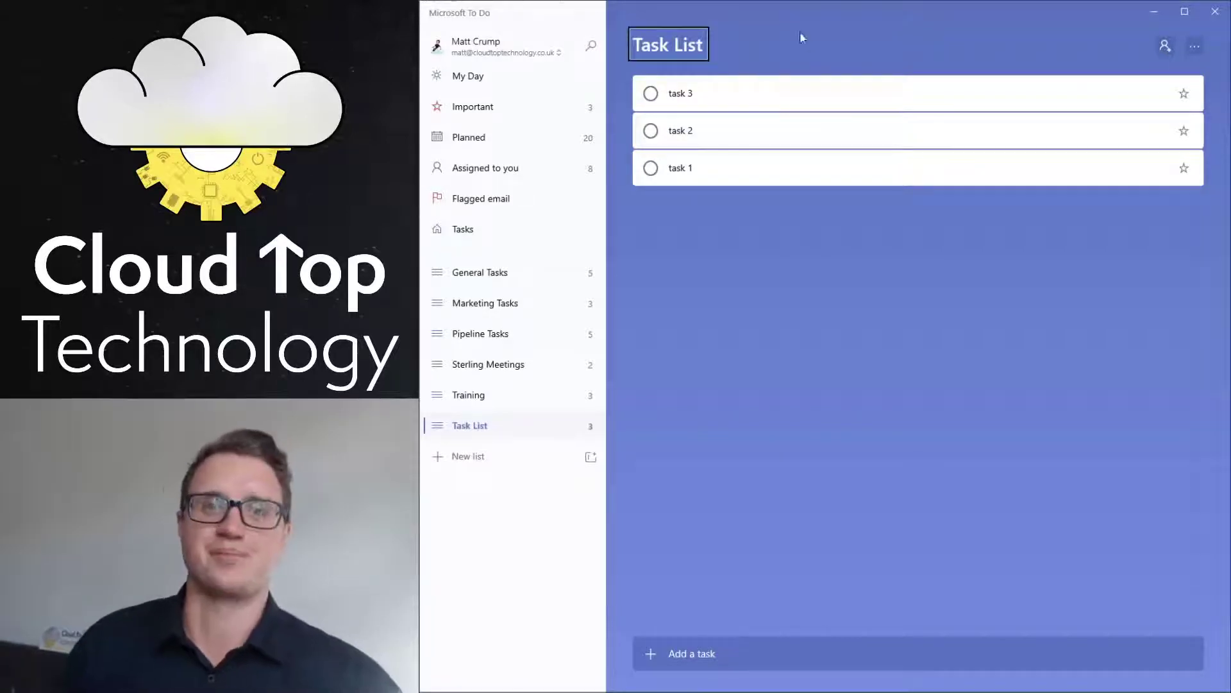
Try several colour themes for Task List and apply the sunset beach photo with palm trees.
{"action": "left_click", "coordinate": [1190, 49]}
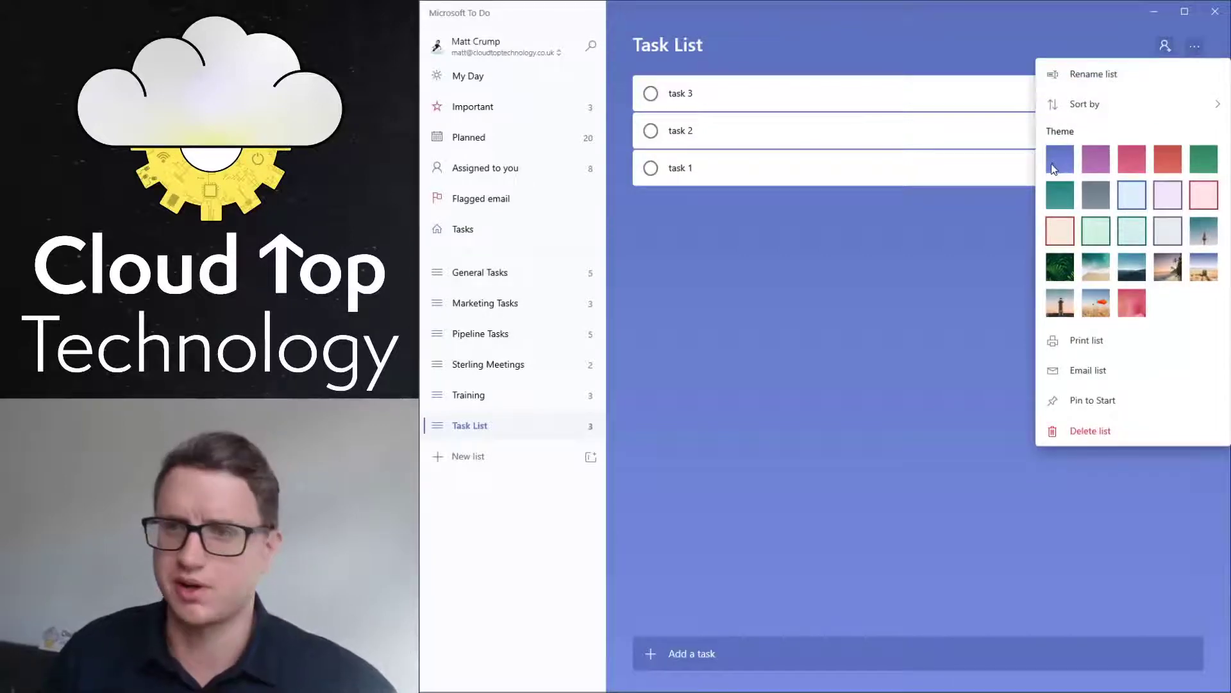
{"action": "left_click", "coordinate": [1091, 193]}
{"action": "left_click", "coordinate": [1065, 199]}
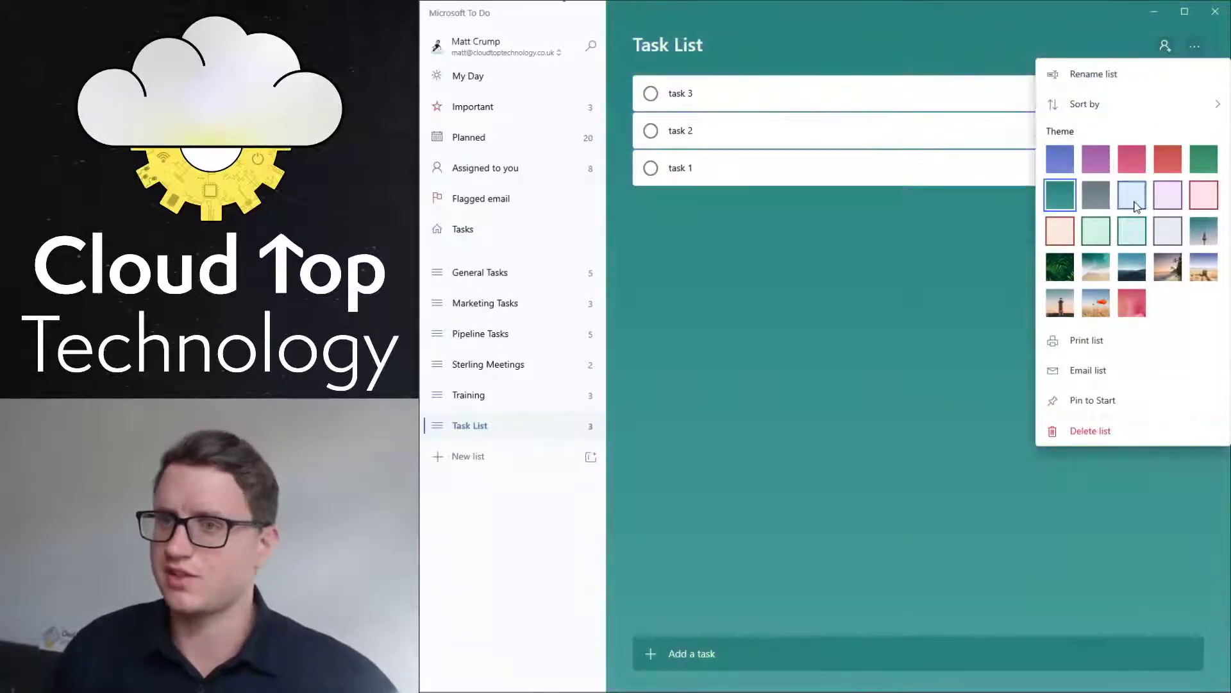
{"action": "left_click", "coordinate": [1132, 196]}
{"action": "left_click", "coordinate": [1168, 271]}
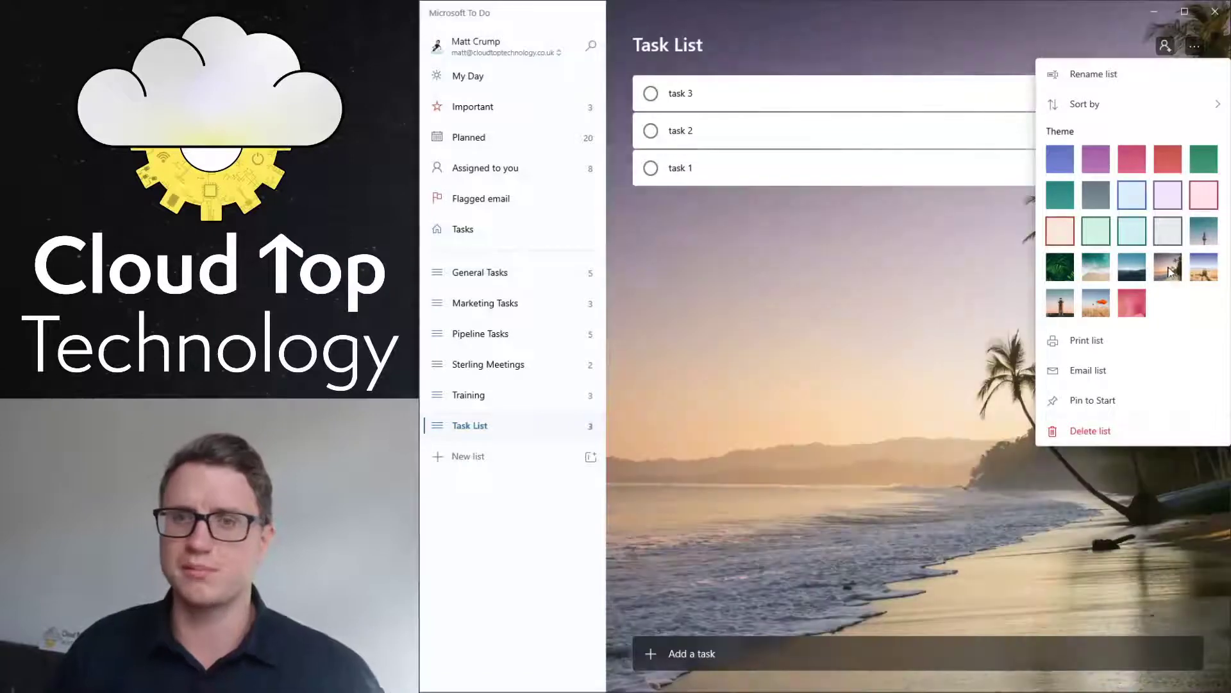
{"action": "left_click", "coordinate": [736, 315]}
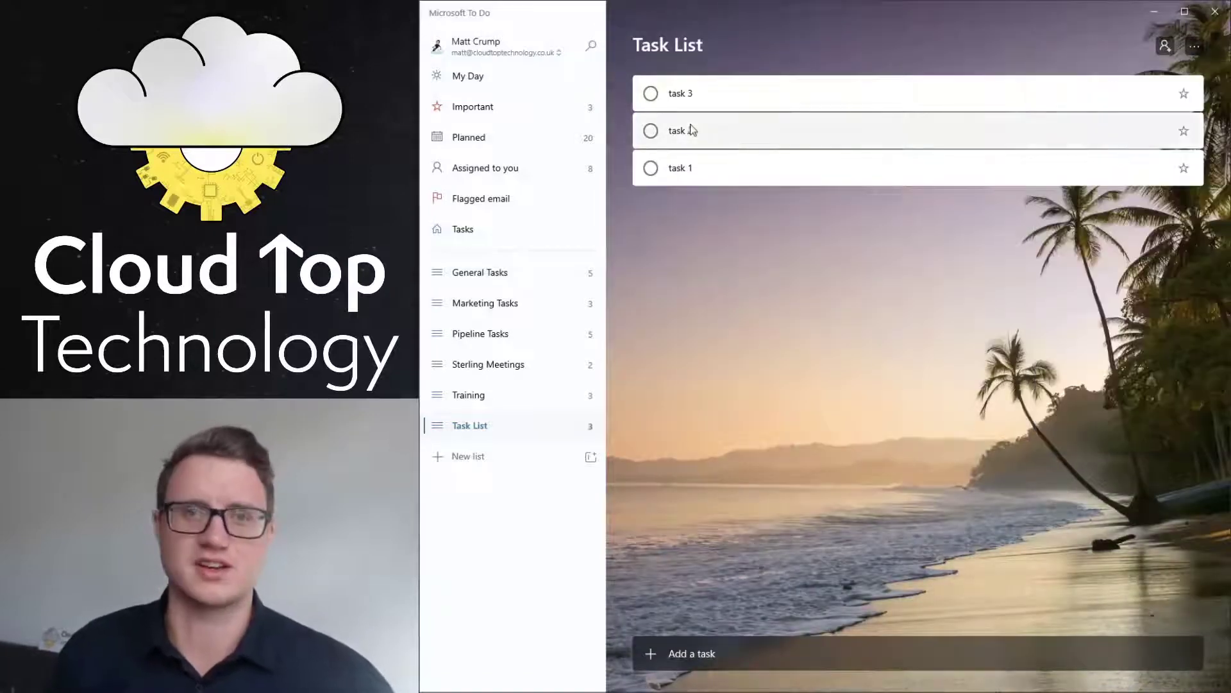
Add three steps named step 1, step 2 and step 3 to task 1.
{"action": "left_click", "coordinate": [715, 172]}
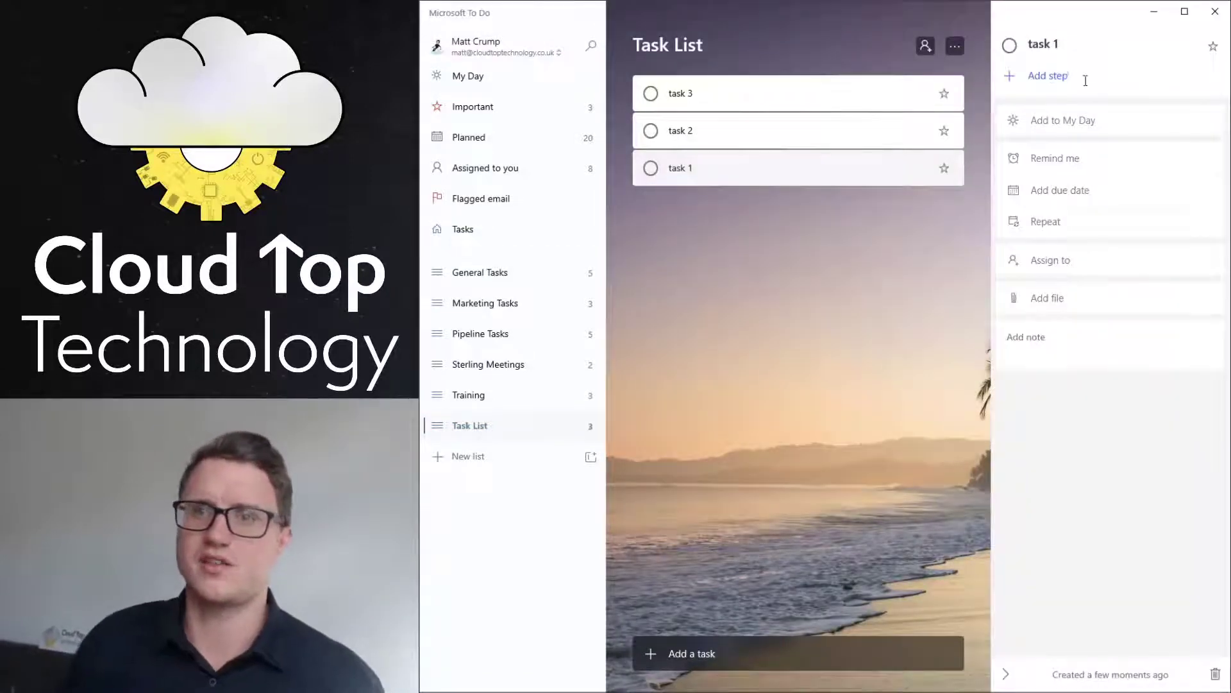
{"action": "left_click", "coordinate": [1052, 77]}
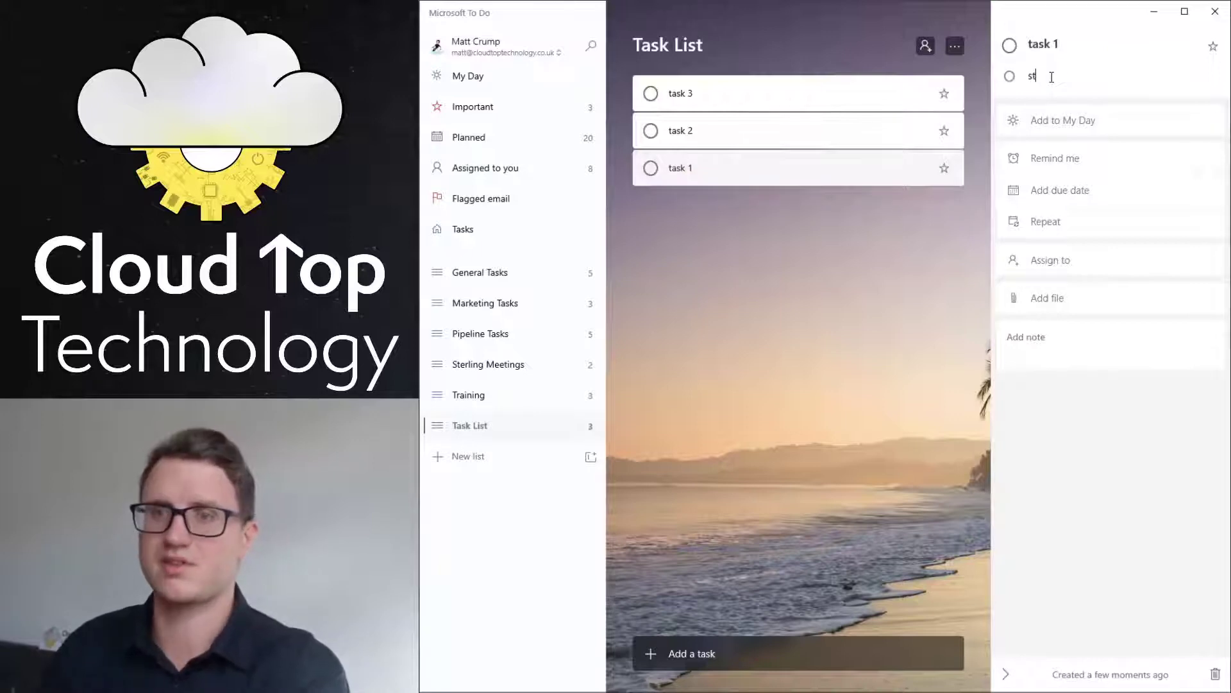
{"action": "type", "text": "step 1"}
{"action": "key", "text": "Return"}
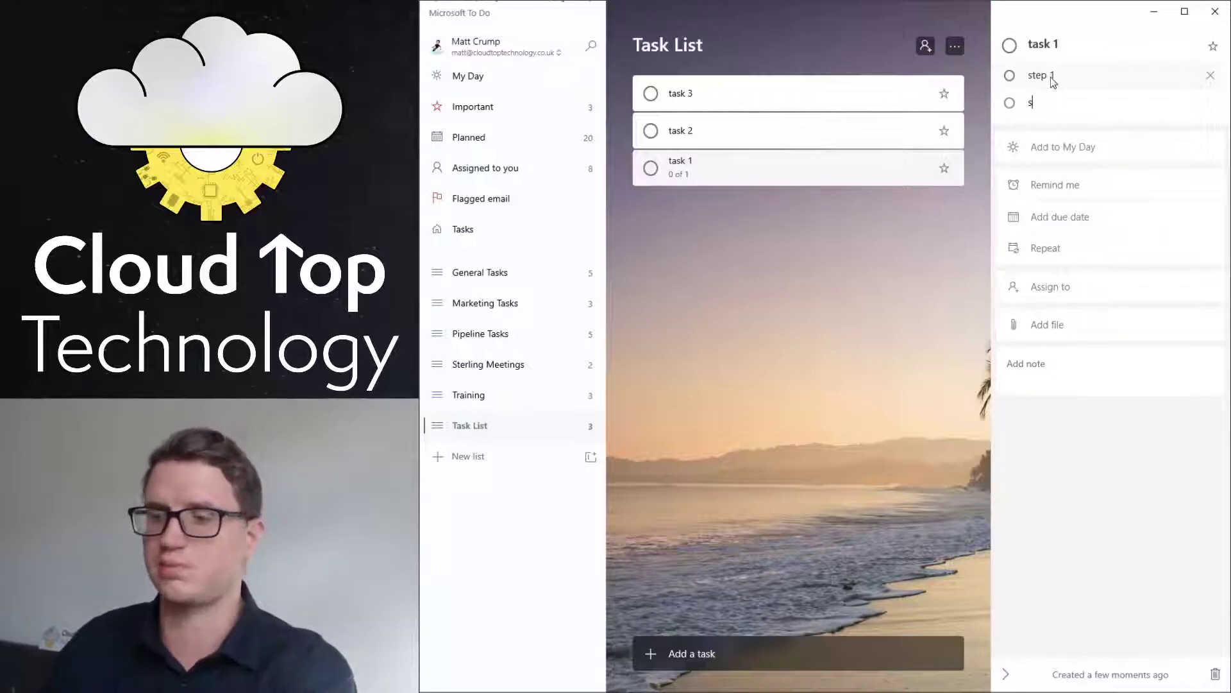
{"action": "type", "text": "ste"}
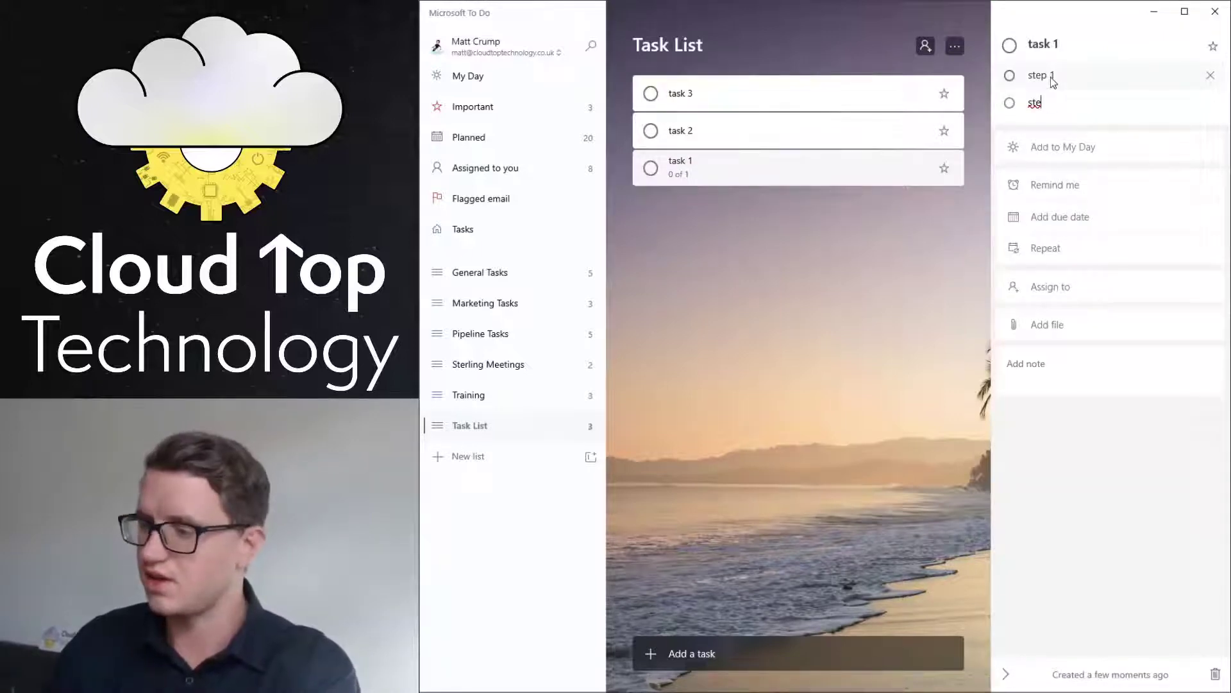
{"action": "type", "text": "o =p 2"}
{"action": "key", "text": "Return"}
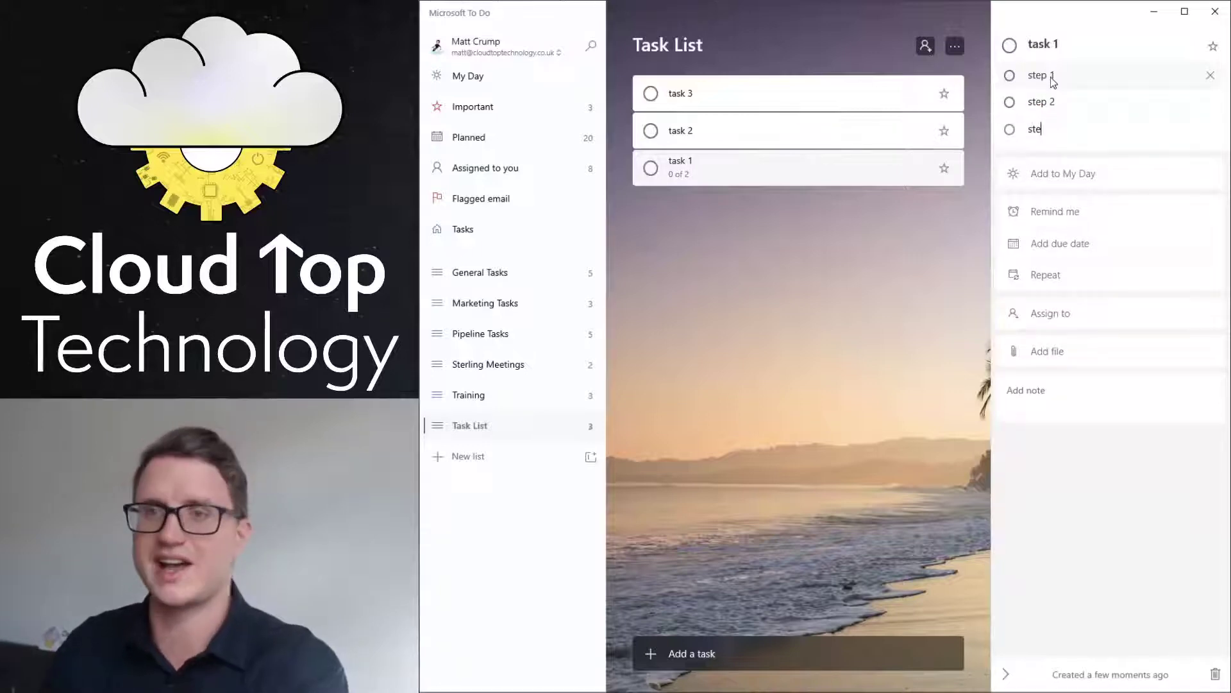
{"action": "key", "text": "Return"}
Mark step 1 and step 2 of task 1 as completed and set the task's due date to Tomorrow.
{"action": "left_click", "coordinate": [1009, 77]}
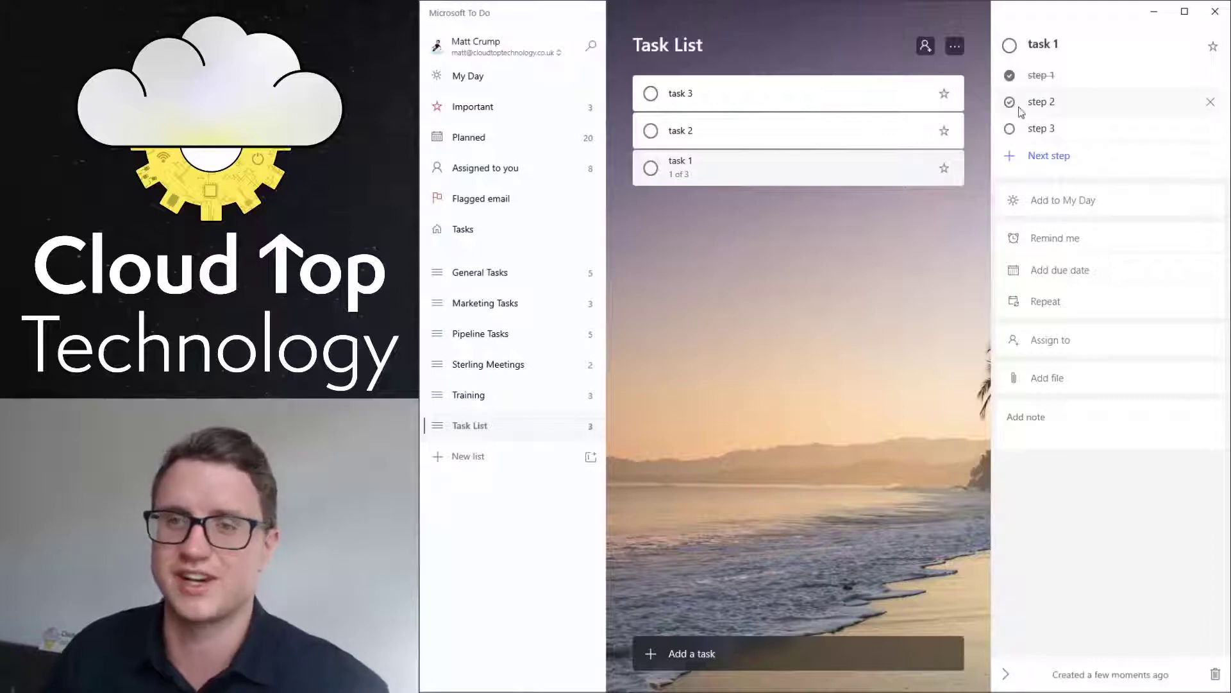
{"action": "left_click", "coordinate": [1012, 103]}
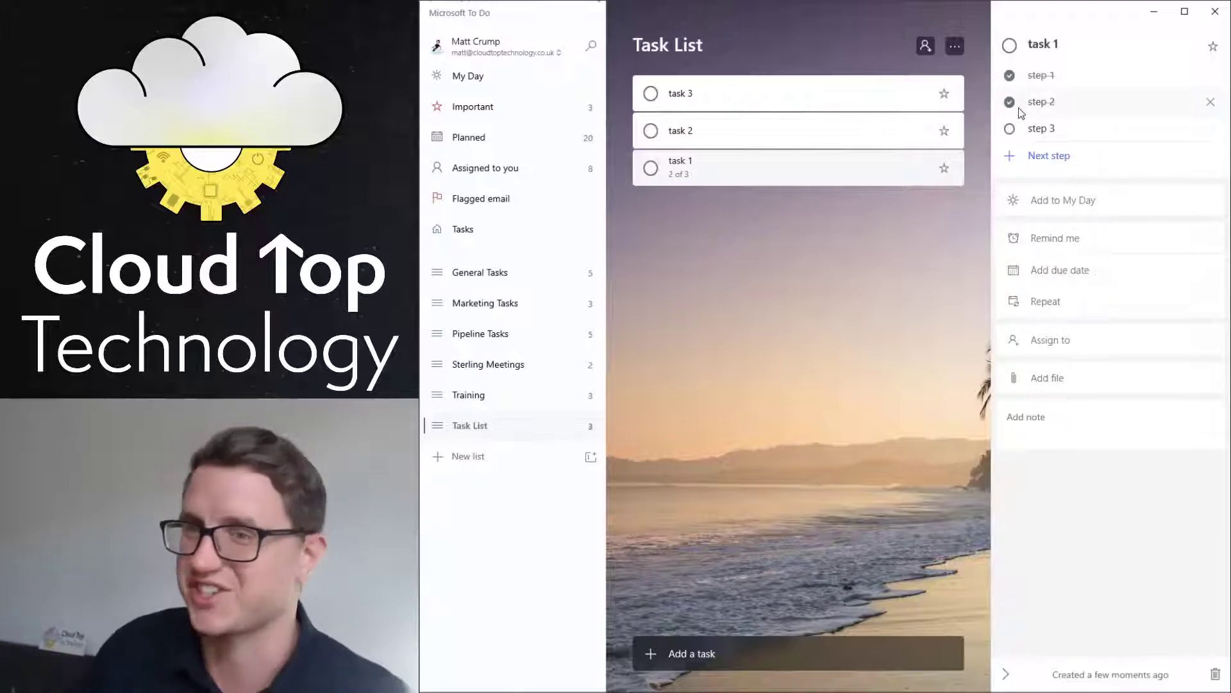
{"action": "left_click", "coordinate": [1057, 269]}
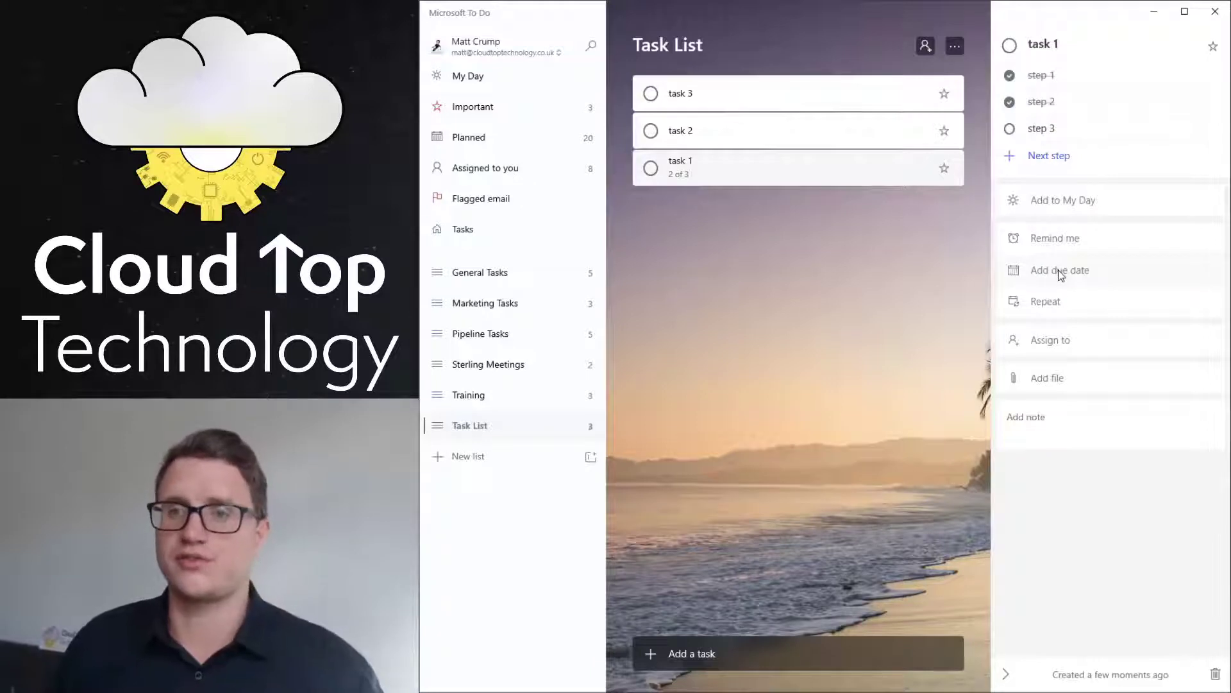
{"action": "left_click", "coordinate": [1081, 339]}
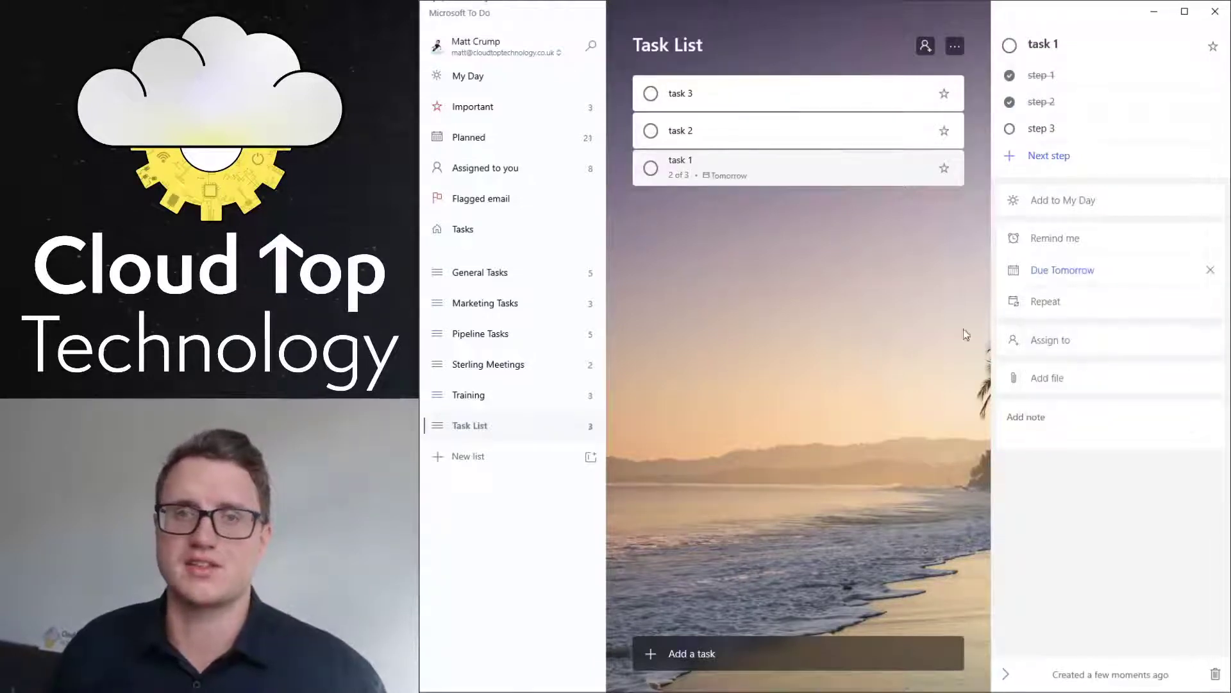
Set the due date of task 2 to Today and of task 3 to Next week.
{"action": "left_click", "coordinate": [730, 141]}
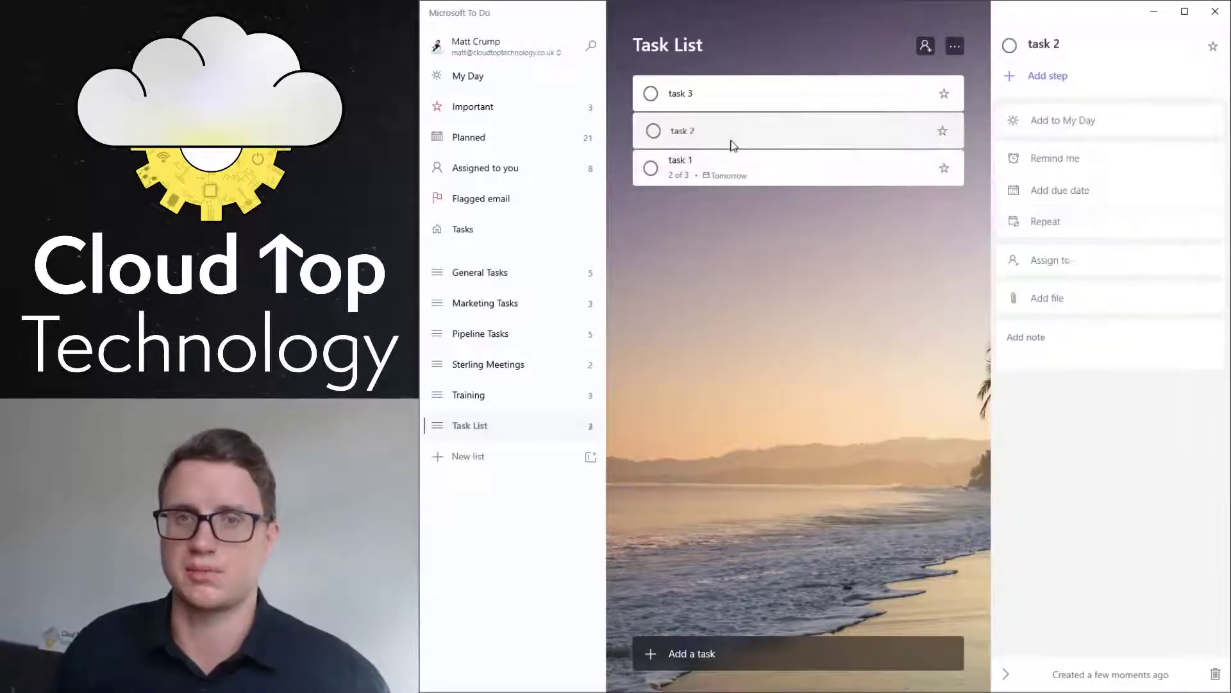
{"action": "left_click", "coordinate": [1062, 195]}
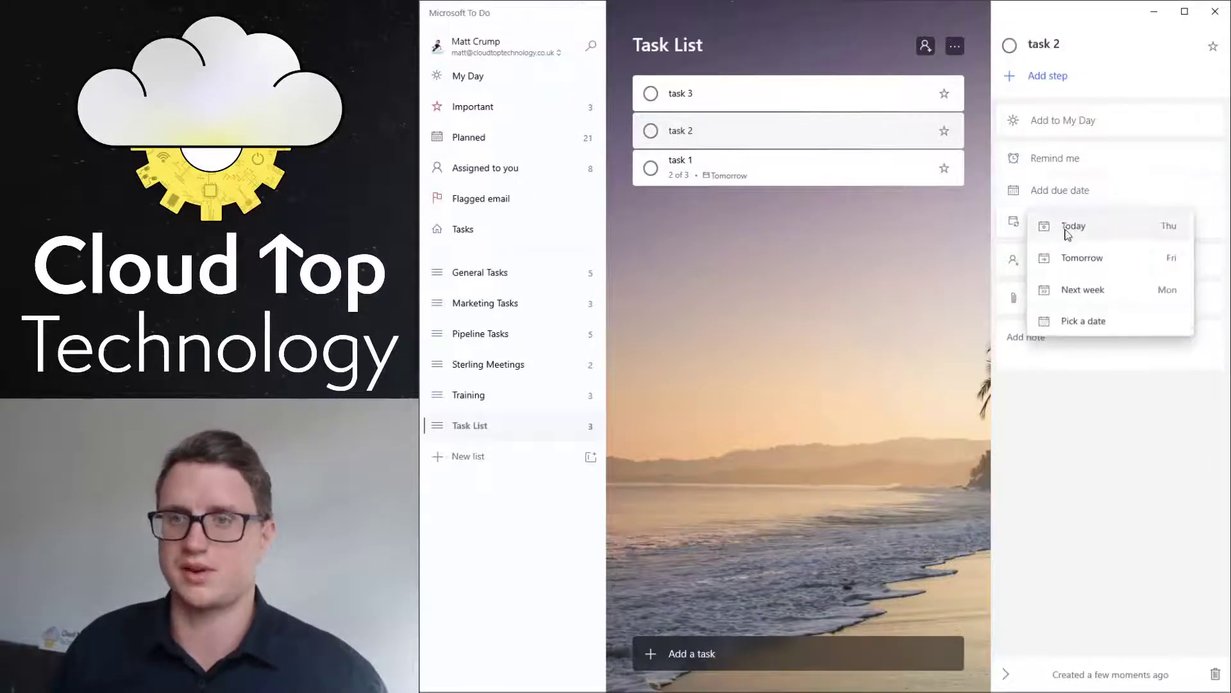
{"action": "left_click", "coordinate": [1067, 229]}
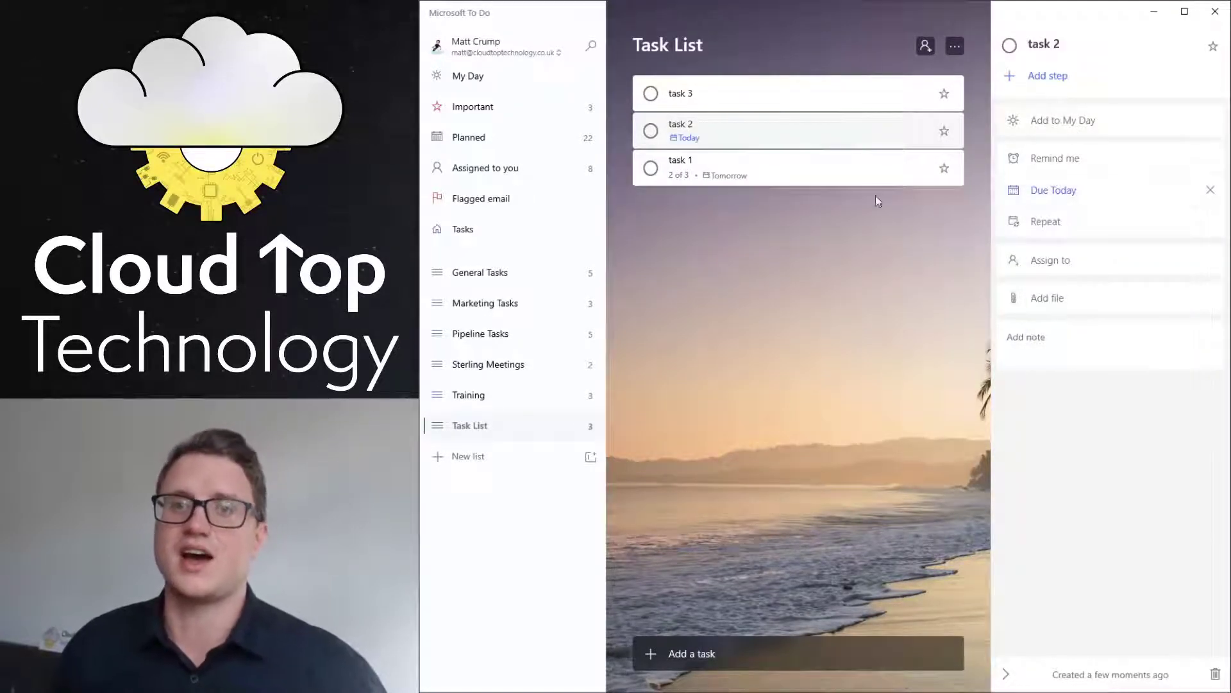
{"action": "left_click", "coordinate": [725, 103]}
{"action": "left_click", "coordinate": [1065, 193]}
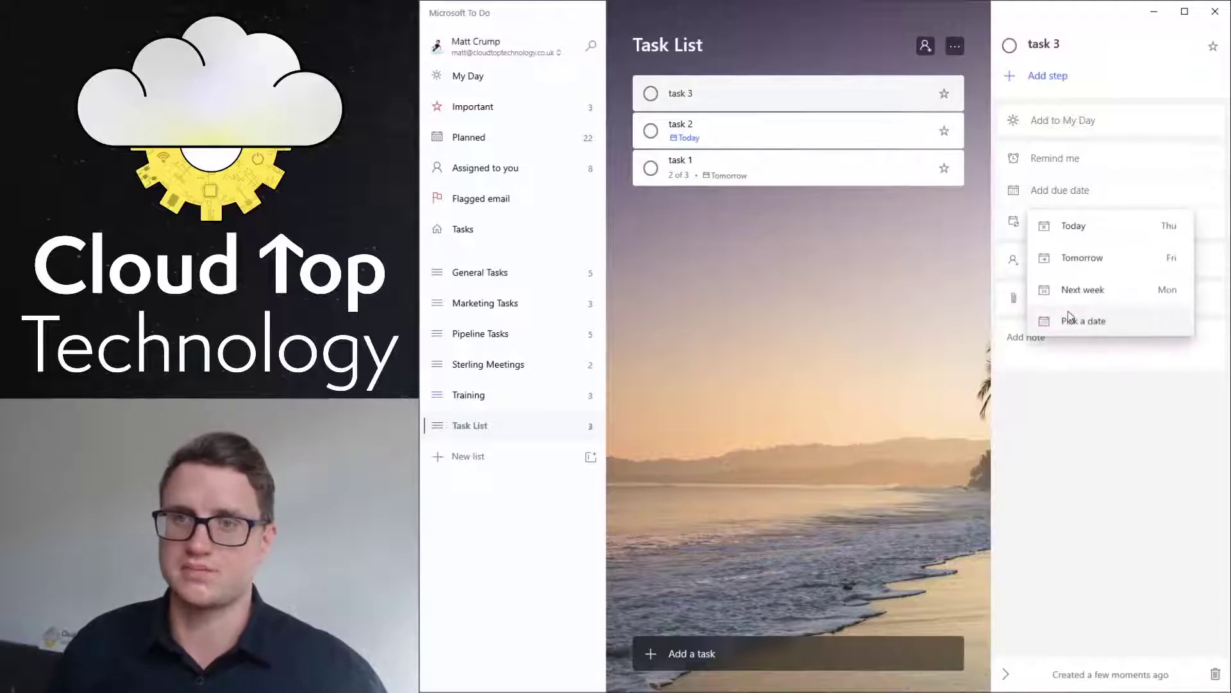
{"action": "left_click", "coordinate": [1084, 296]}
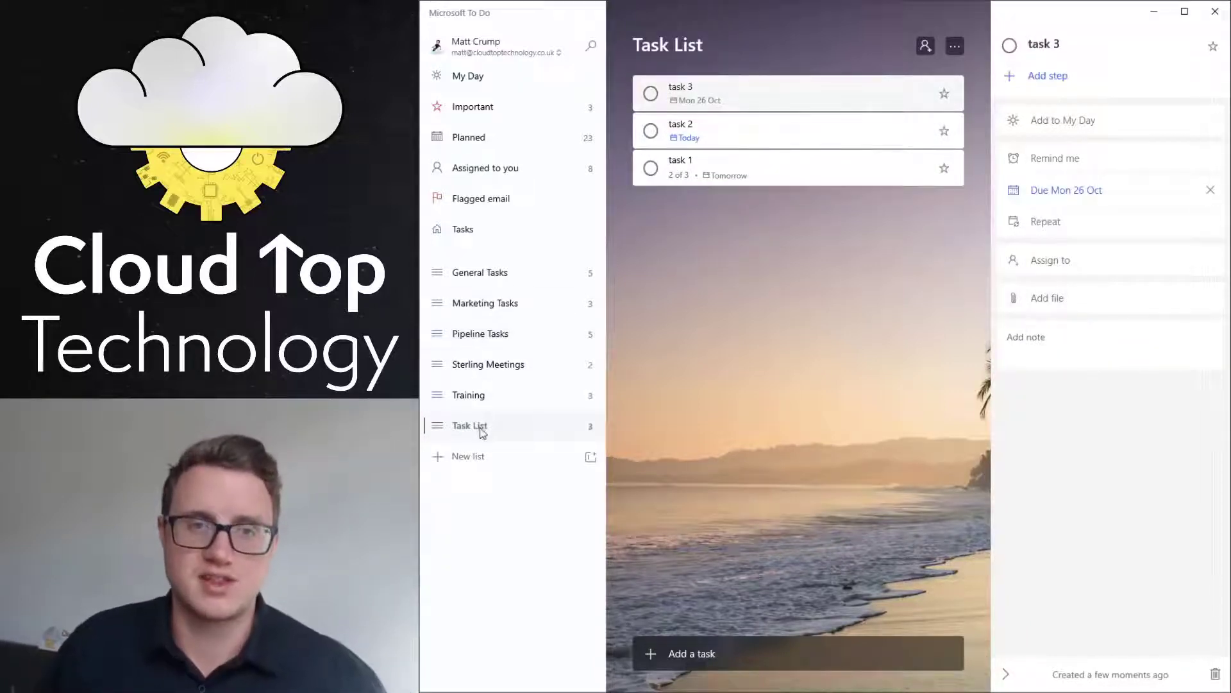
Look through the Training, Sterling Meetings, Marketing Tasks and General Tasks lists, and open the Planned overview of all dated tasks.
{"action": "left_click", "coordinate": [472, 394]}
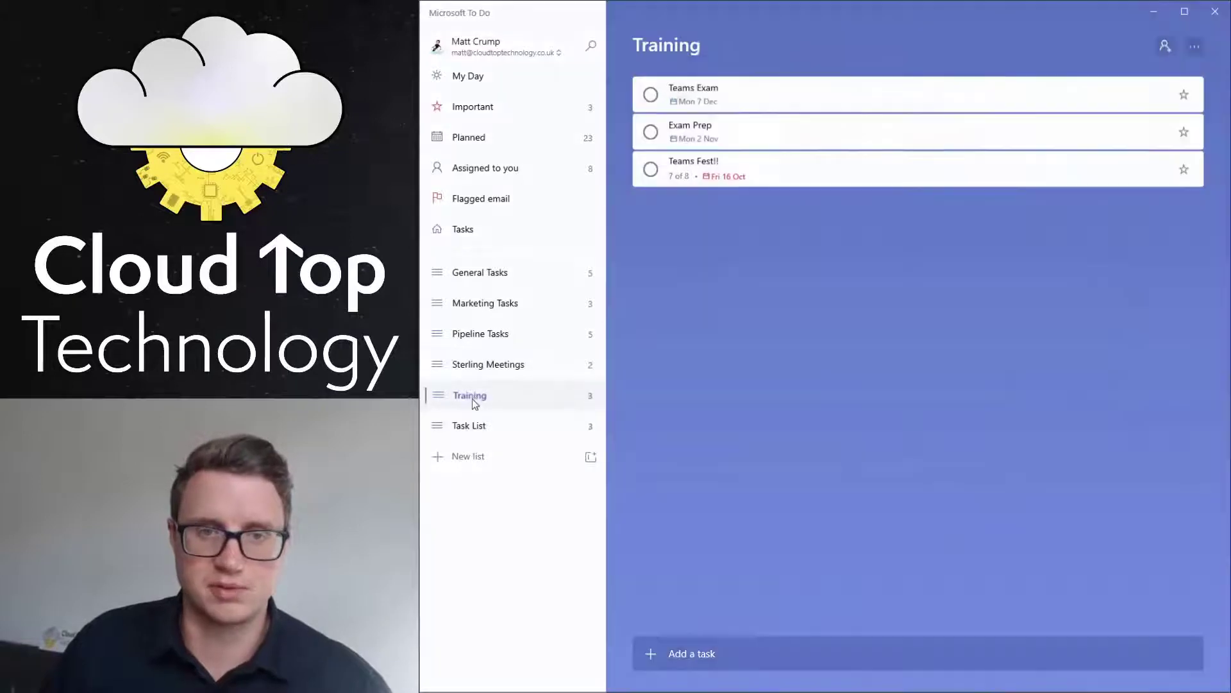
{"action": "left_click", "coordinate": [491, 364]}
{"action": "left_click", "coordinate": [491, 306]}
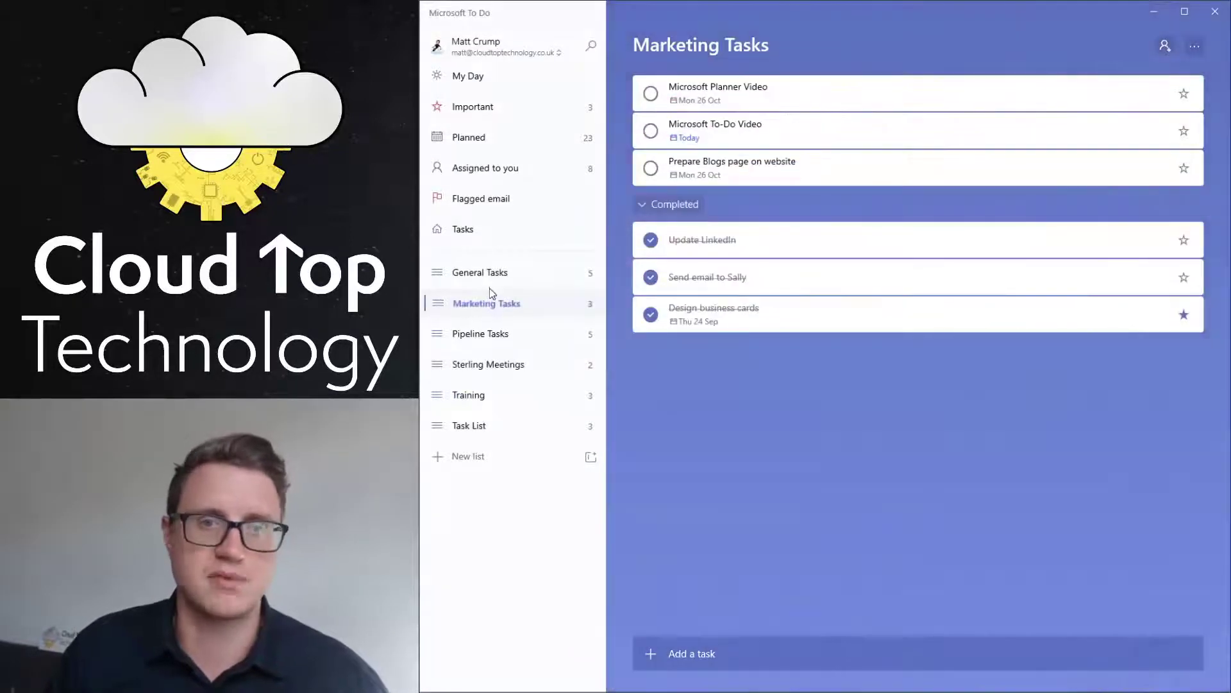
{"action": "left_click", "coordinate": [490, 273]}
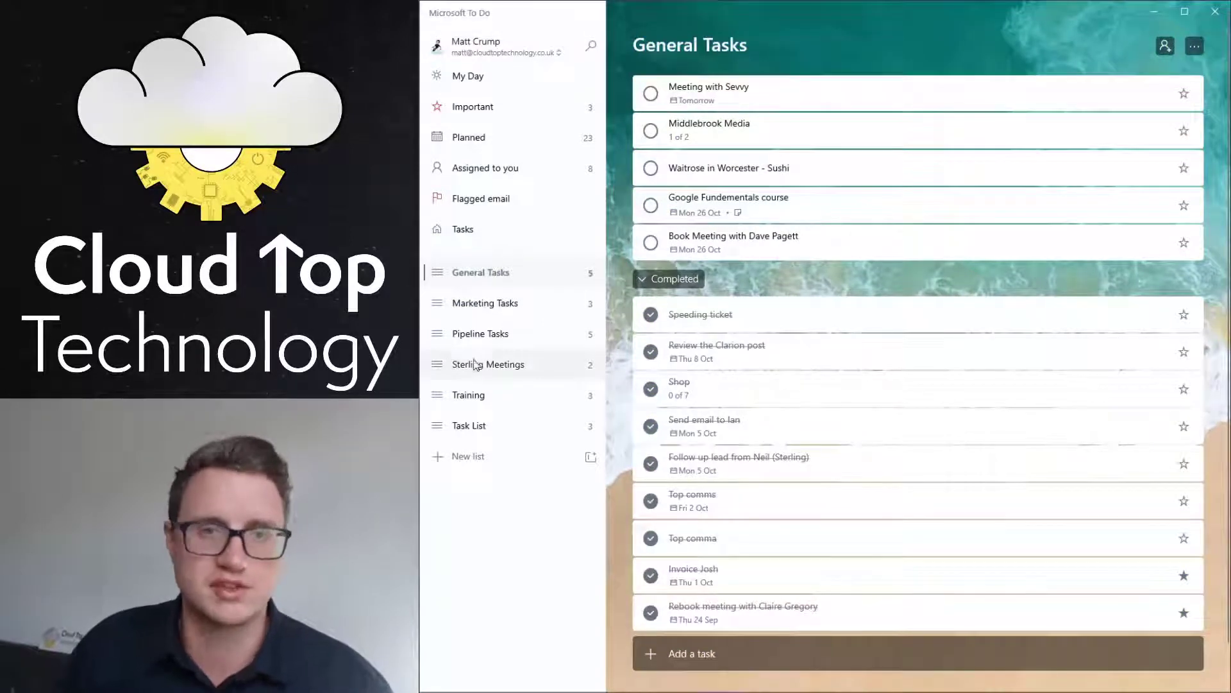
{"action": "left_click", "coordinate": [509, 363]}
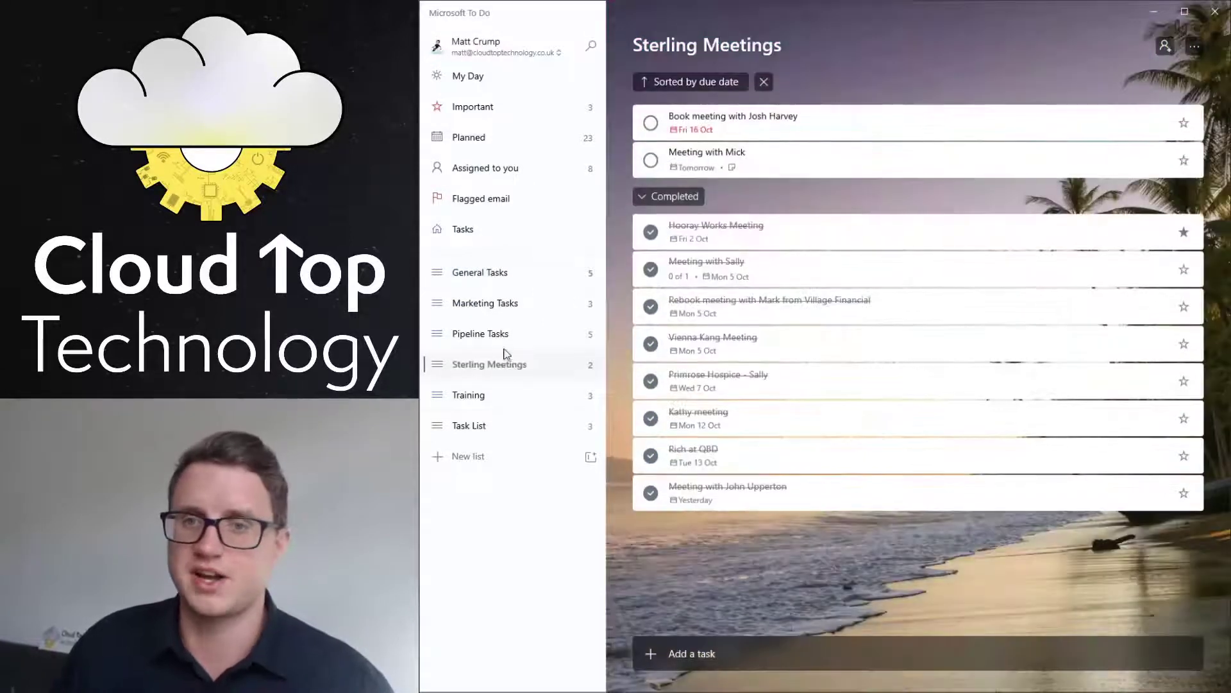
{"action": "left_click", "coordinate": [487, 399]}
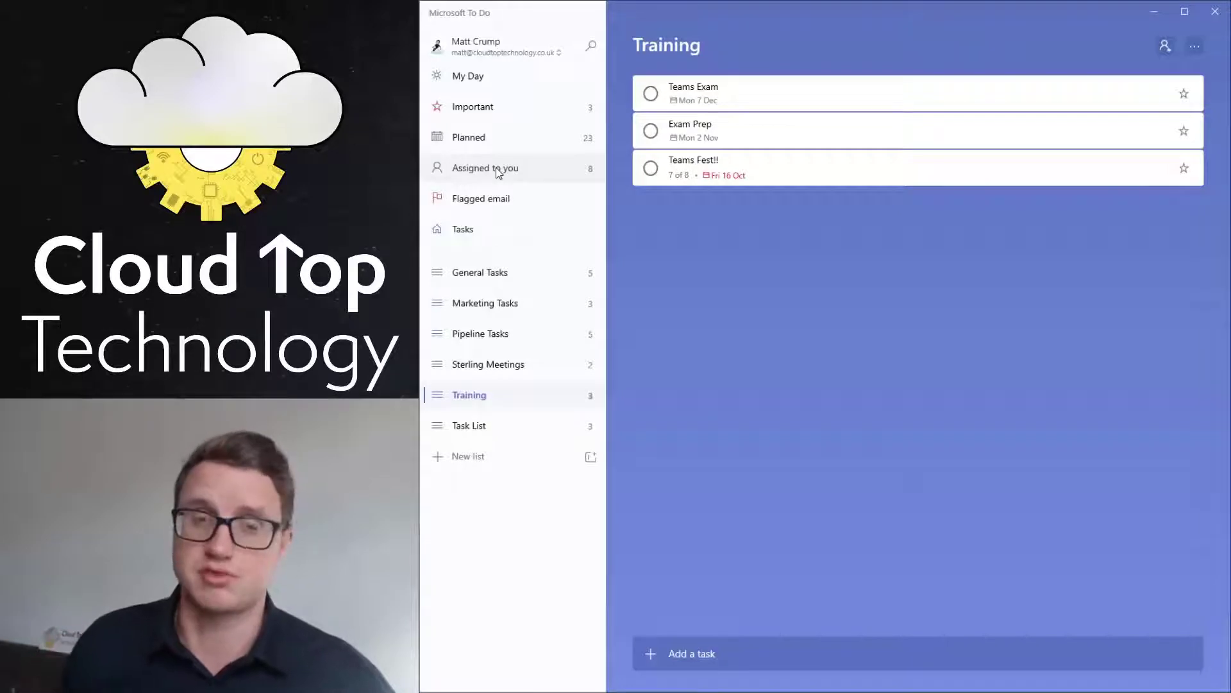
{"action": "left_click", "coordinate": [476, 141]}
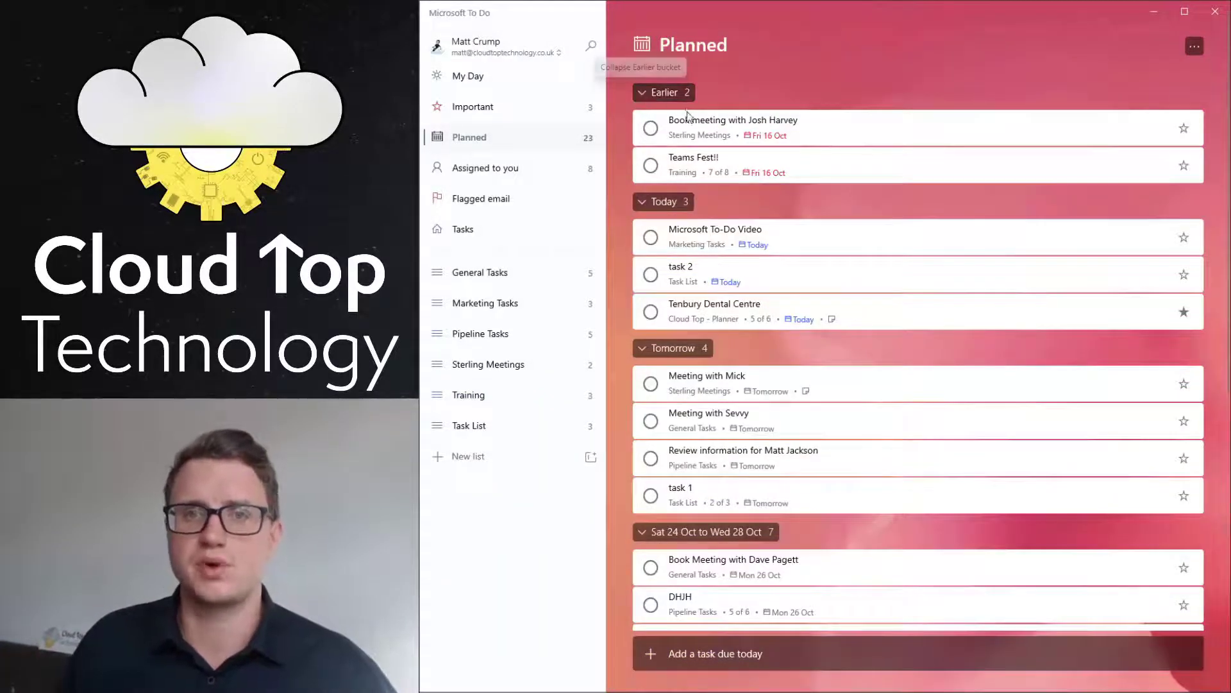
Mark task 2 in the Planned overview as important and completed.
{"action": "scroll", "coordinate": [683, 226], "scroll_direction": "down", "scroll_amount": 7}
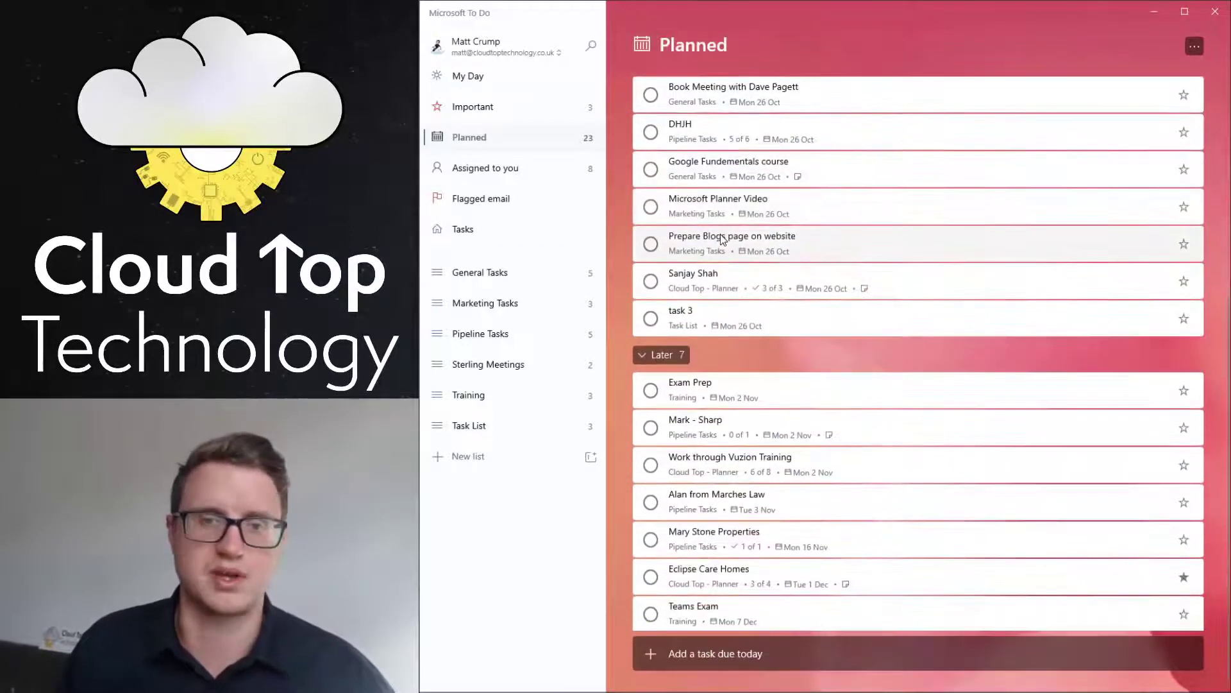
{"action": "scroll", "coordinate": [771, 439], "scroll_direction": "up", "scroll_amount": 7}
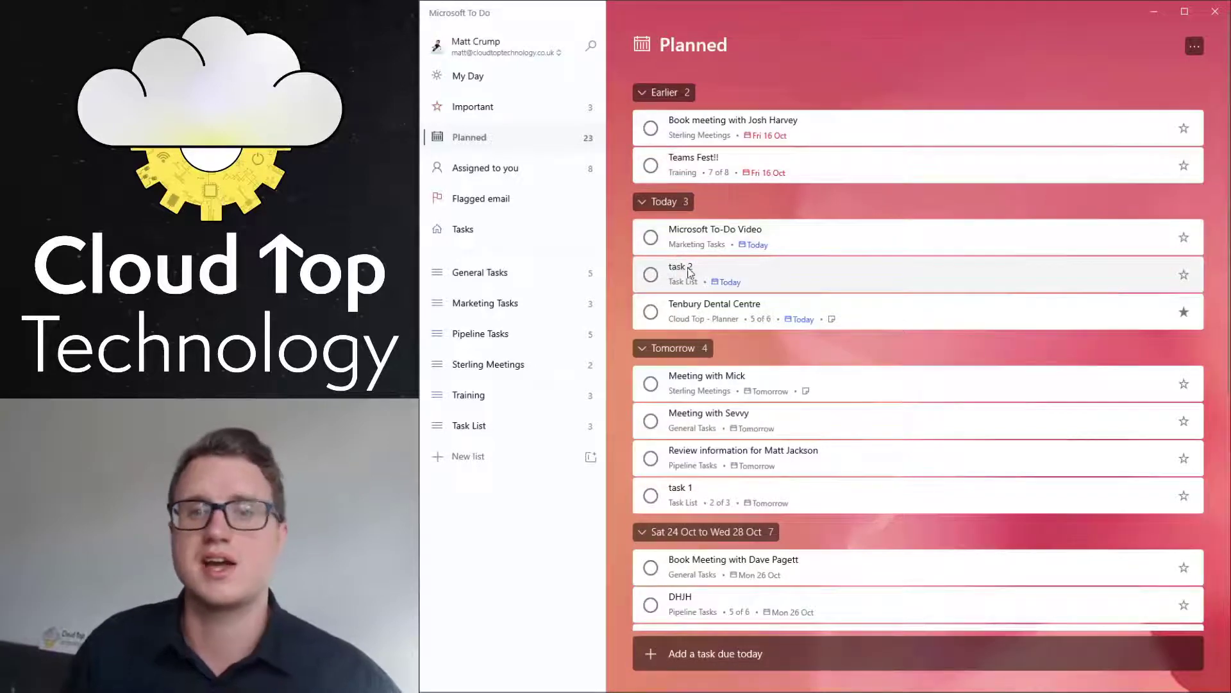
{"action": "left_click", "coordinate": [1184, 276]}
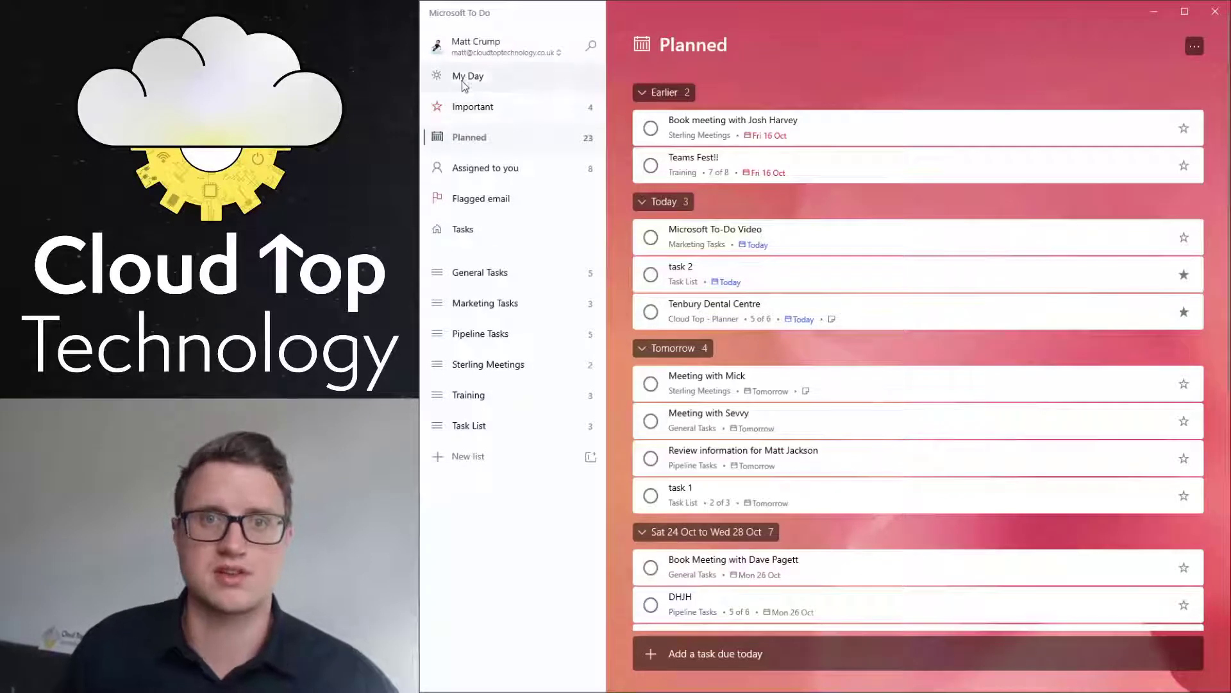
{"action": "left_click", "coordinate": [651, 275]}
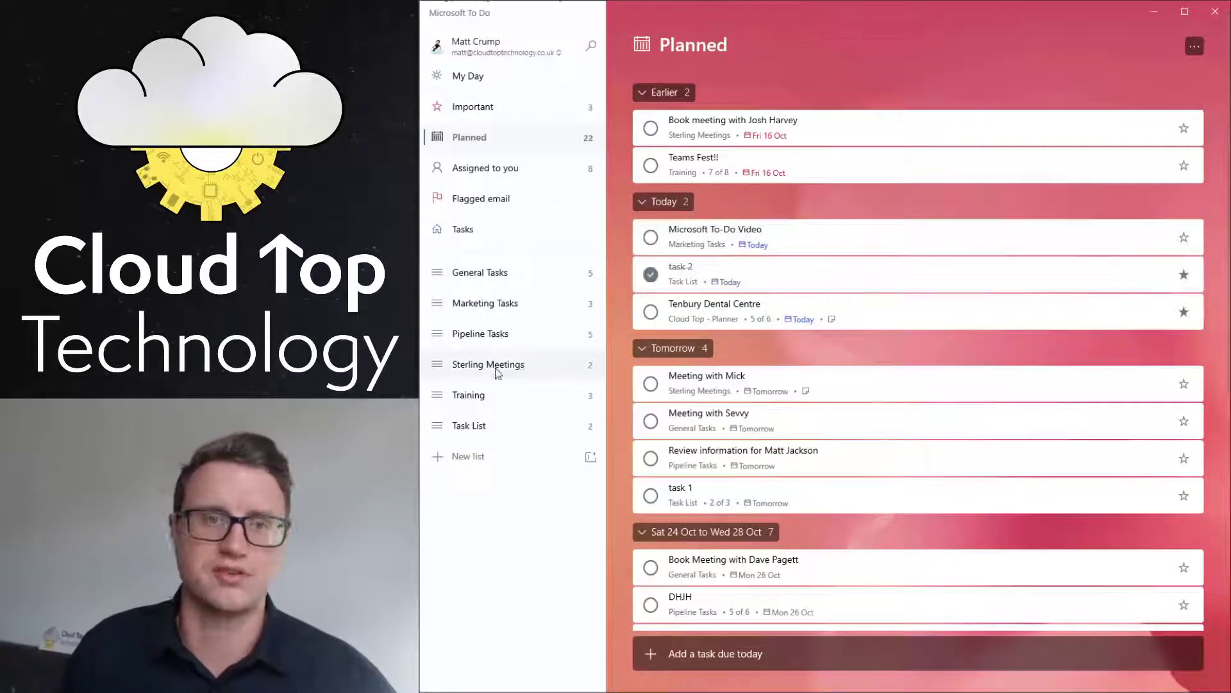
Look through the Training list and the open and completed tasks of the Sterling Meetings list, and return to Training.
{"action": "left_click", "coordinate": [477, 390]}
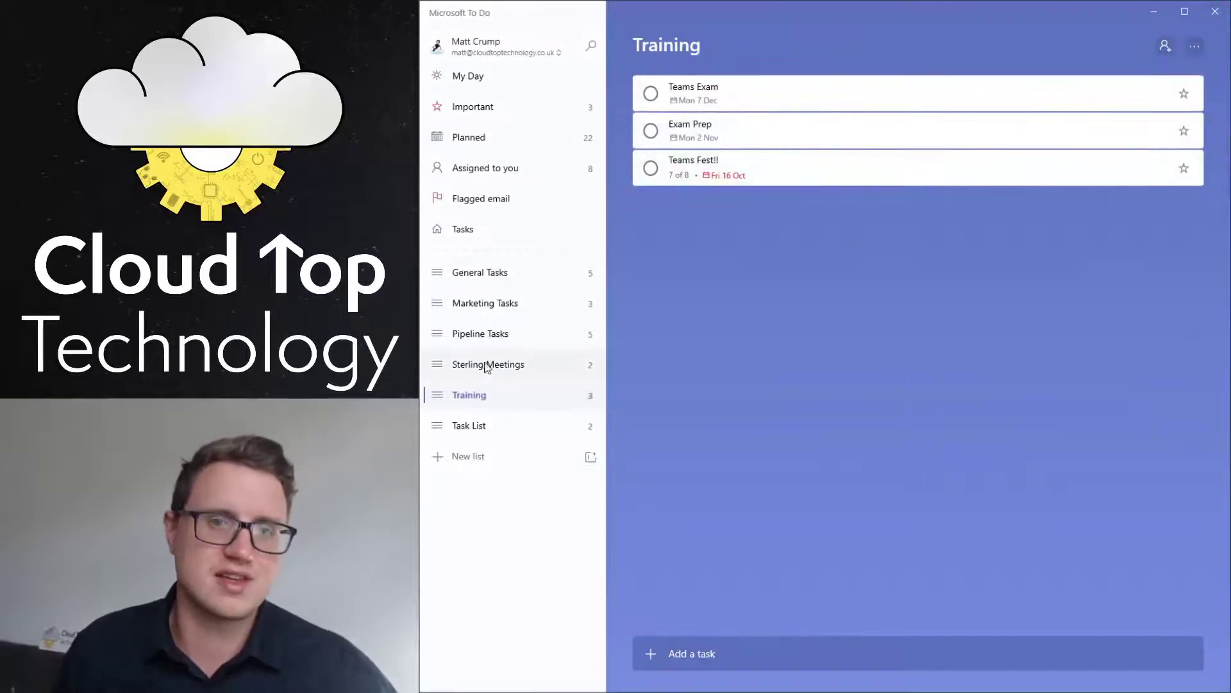
{"action": "left_click", "coordinate": [488, 370]}
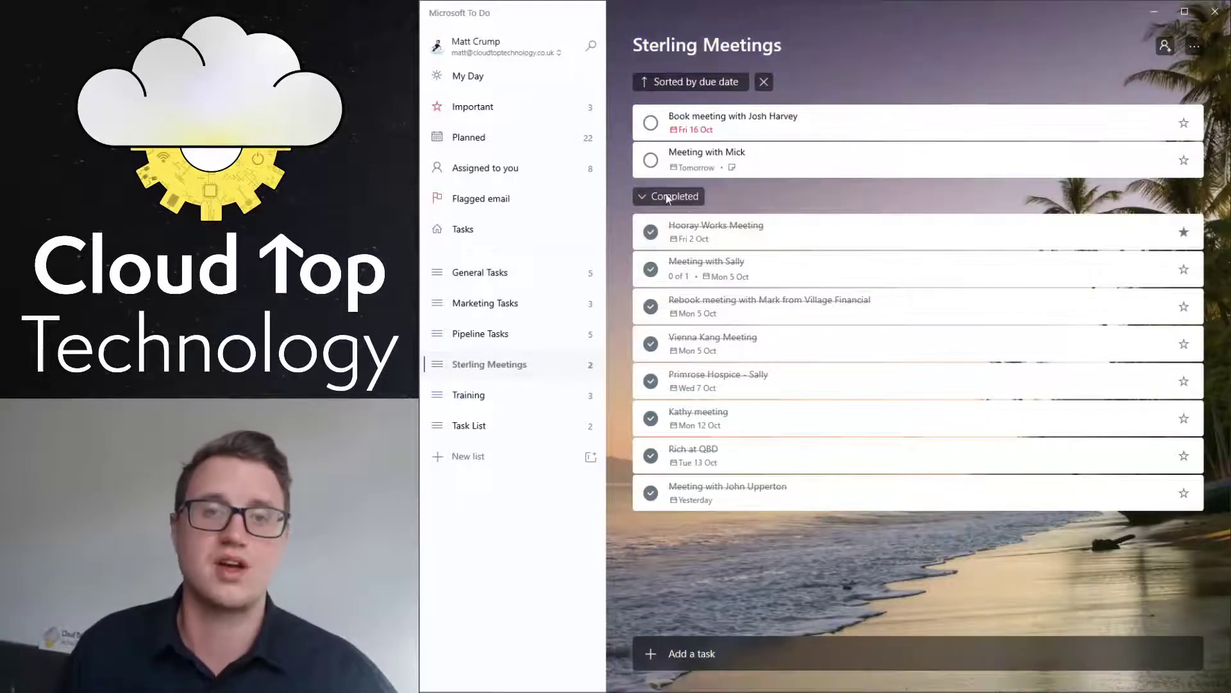
{"action": "right_click", "coordinate": [763, 235]}
{"action": "left_click", "coordinate": [675, 556]}
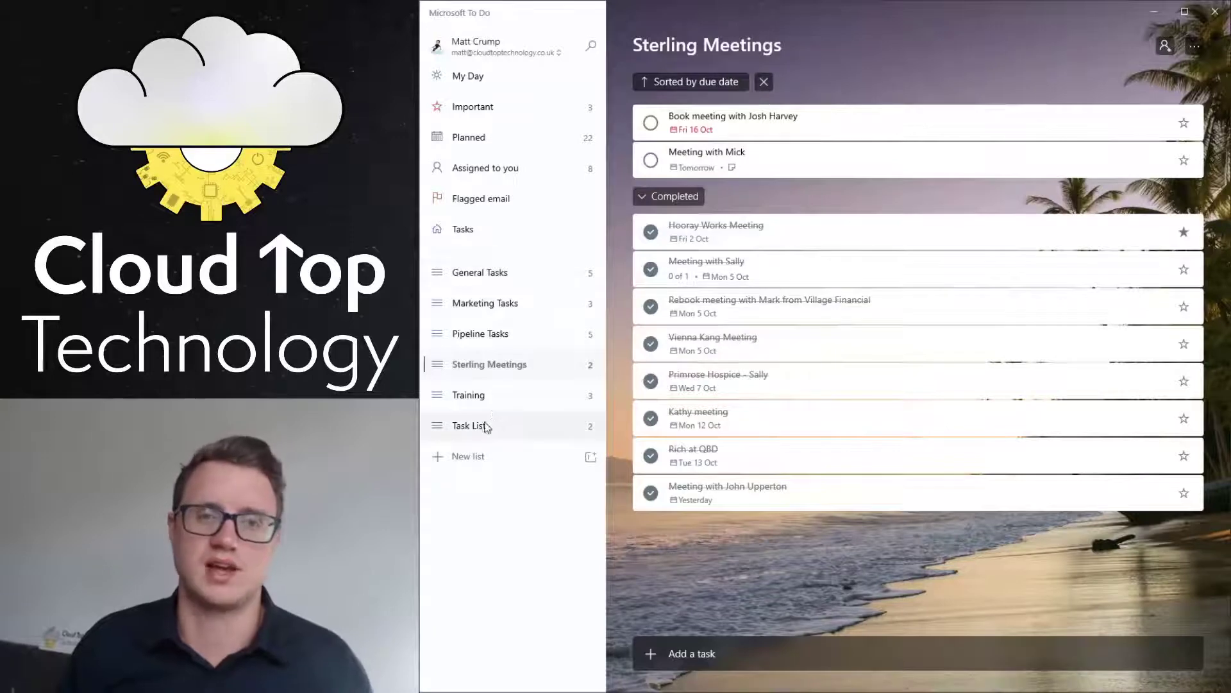
{"action": "left_click", "coordinate": [494, 398]}
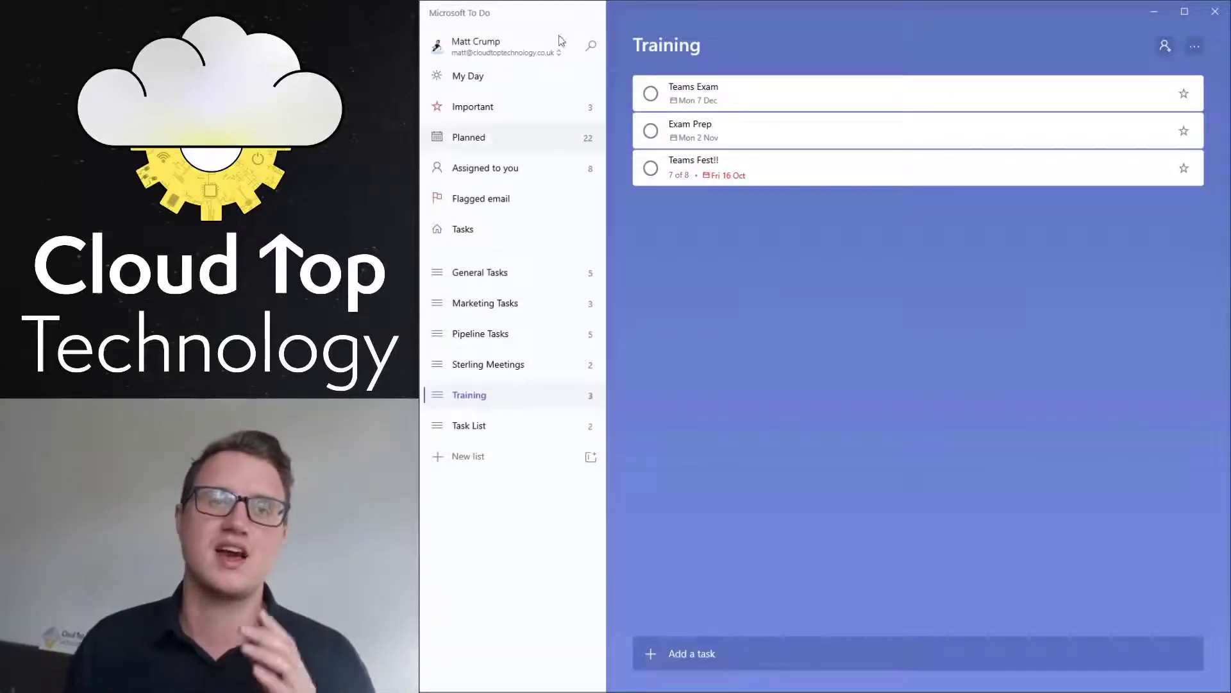
Open the app settings and look through the Wunderlist import, general, theme and smart list options.
{"action": "left_click", "coordinate": [498, 50]}
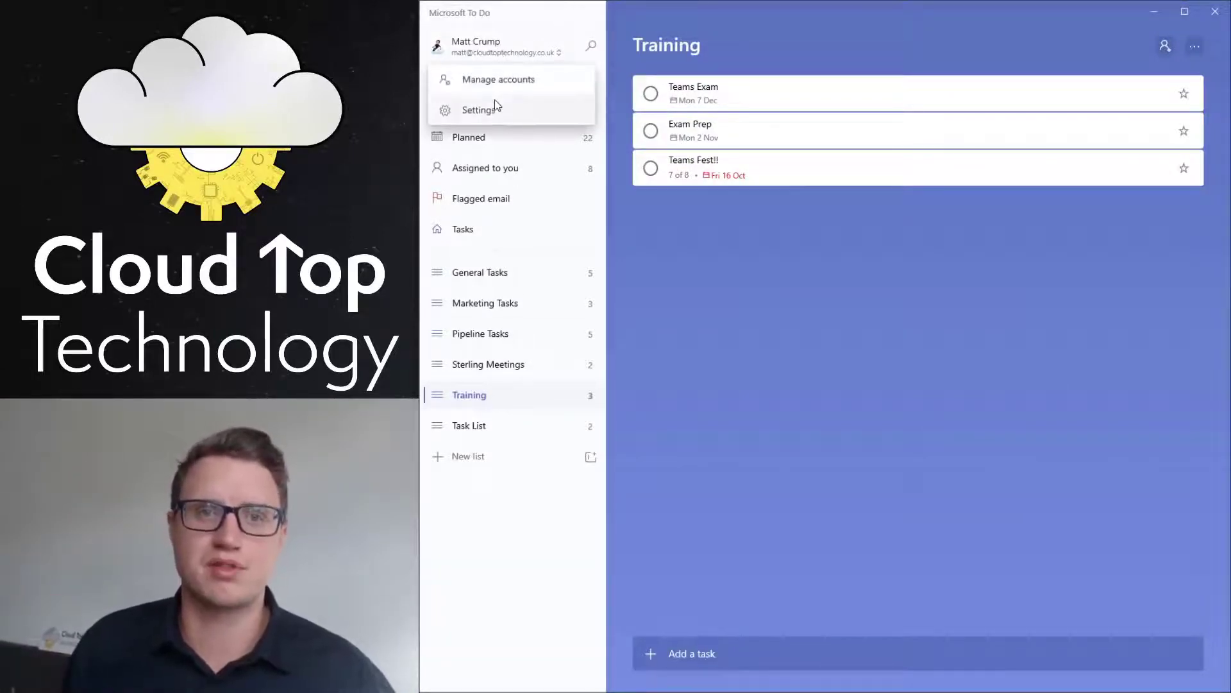
{"action": "left_click", "coordinate": [474, 109]}
{"action": "scroll", "coordinate": [807, 359], "scroll_direction": "down", "scroll_amount": 4}
{"action": "scroll", "coordinate": [642, 388], "scroll_direction": "up", "scroll_amount": 4}
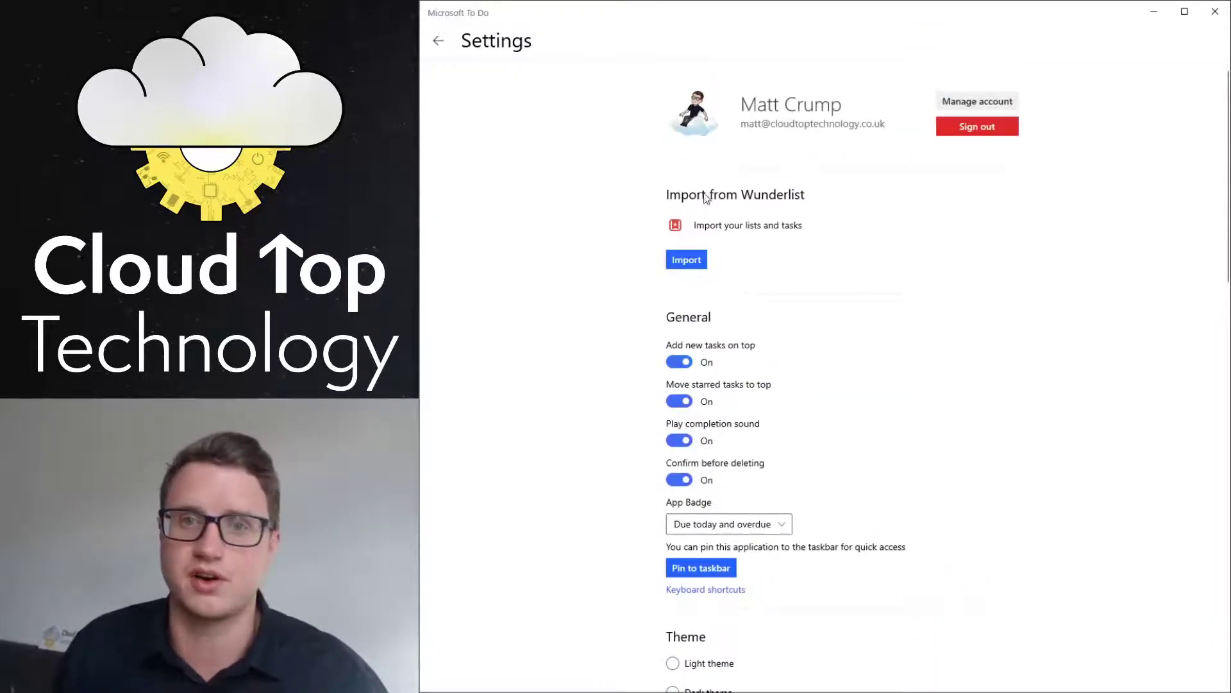
{"action": "scroll", "coordinate": [770, 266], "scroll_direction": "down", "scroll_amount": 3}
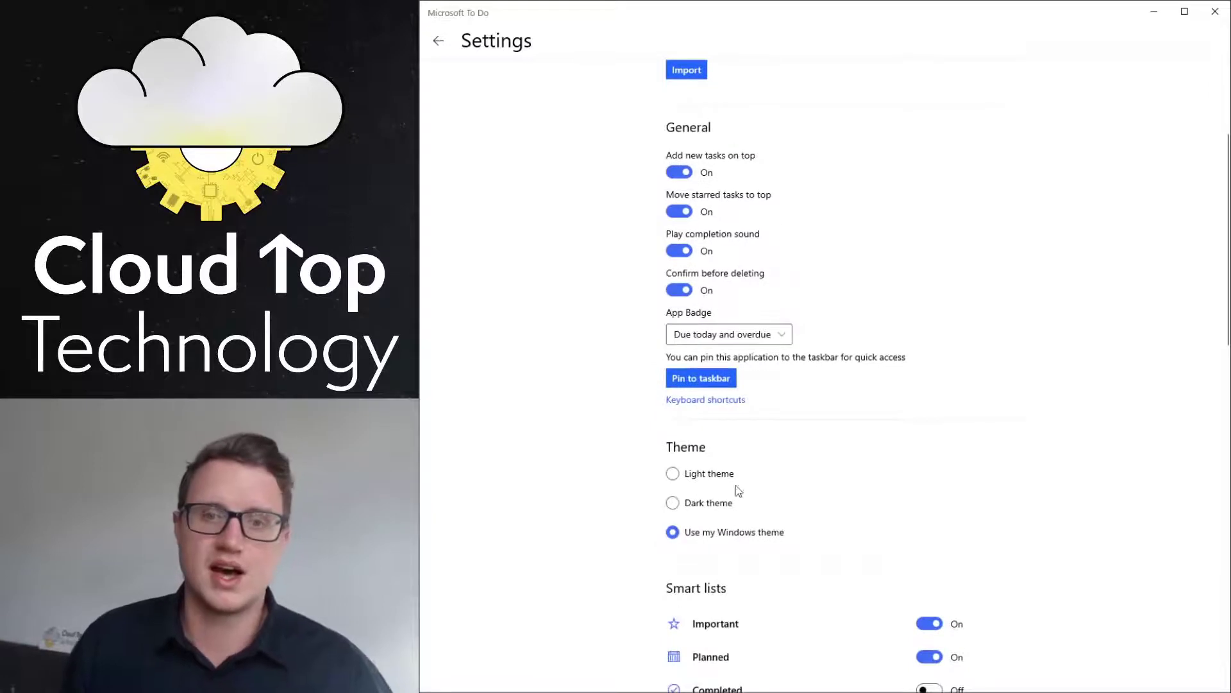
{"action": "scroll", "coordinate": [691, 502], "scroll_direction": "down", "scroll_amount": 2}
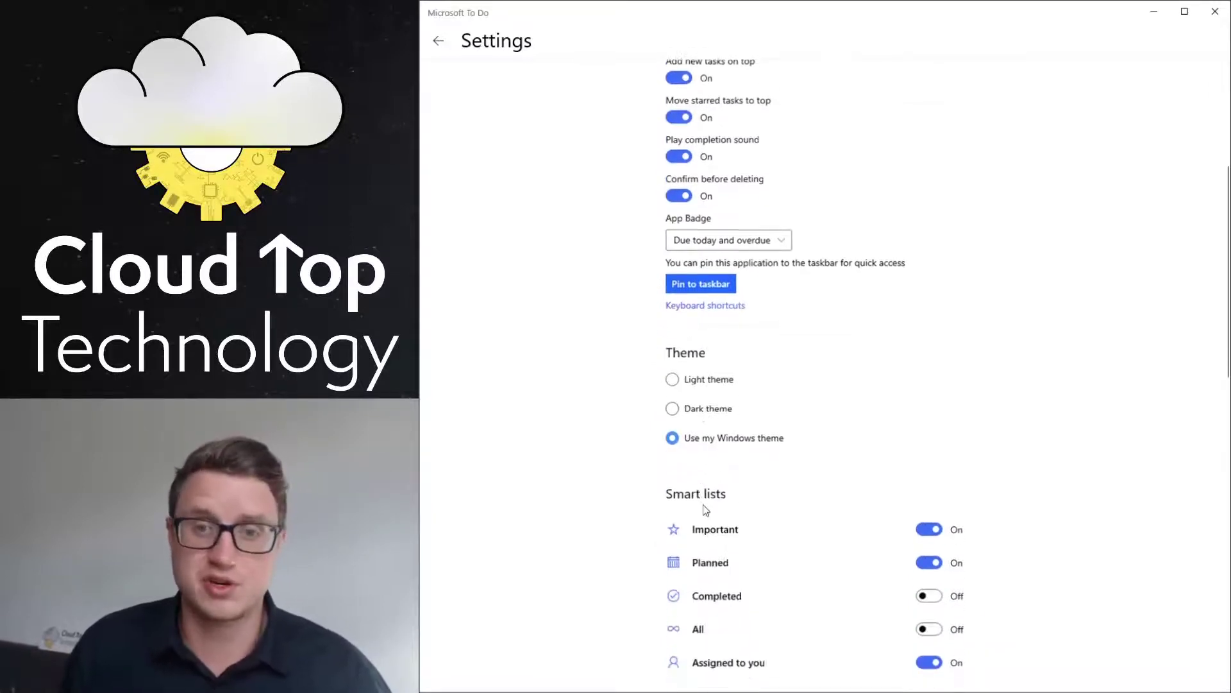
{"action": "scroll", "coordinate": [776, 590], "scroll_direction": "down", "scroll_amount": 3}
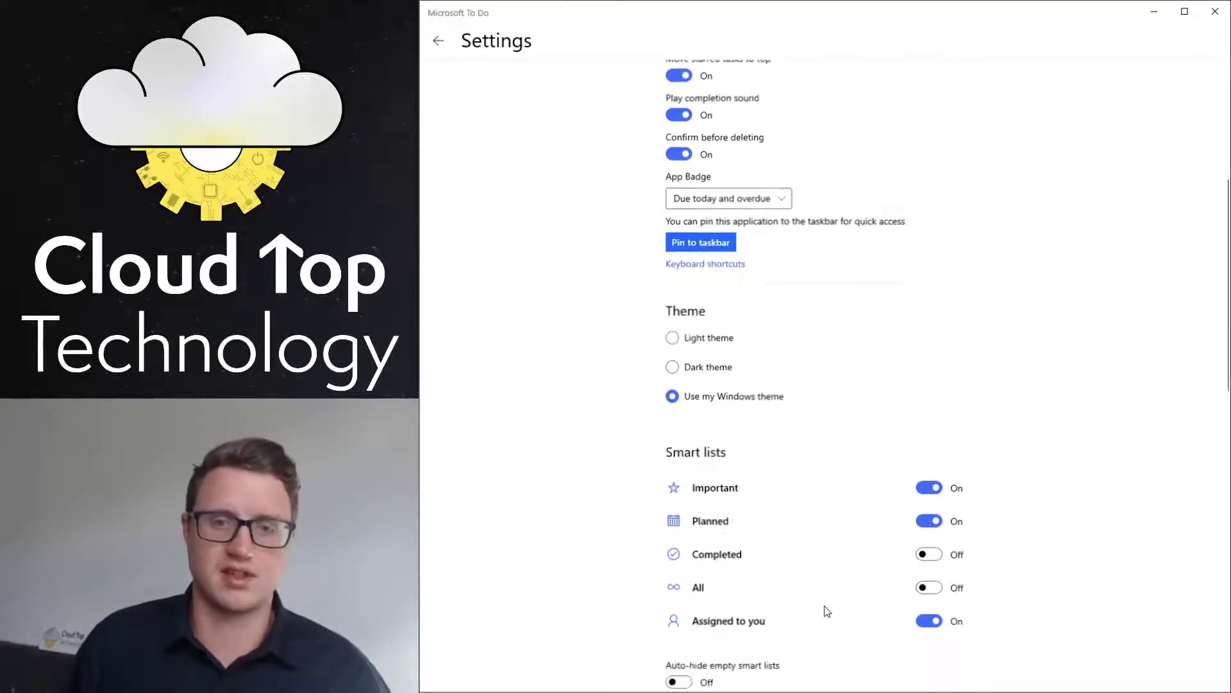
{"action": "scroll", "coordinate": [744, 462], "scroll_direction": "up", "scroll_amount": 6}
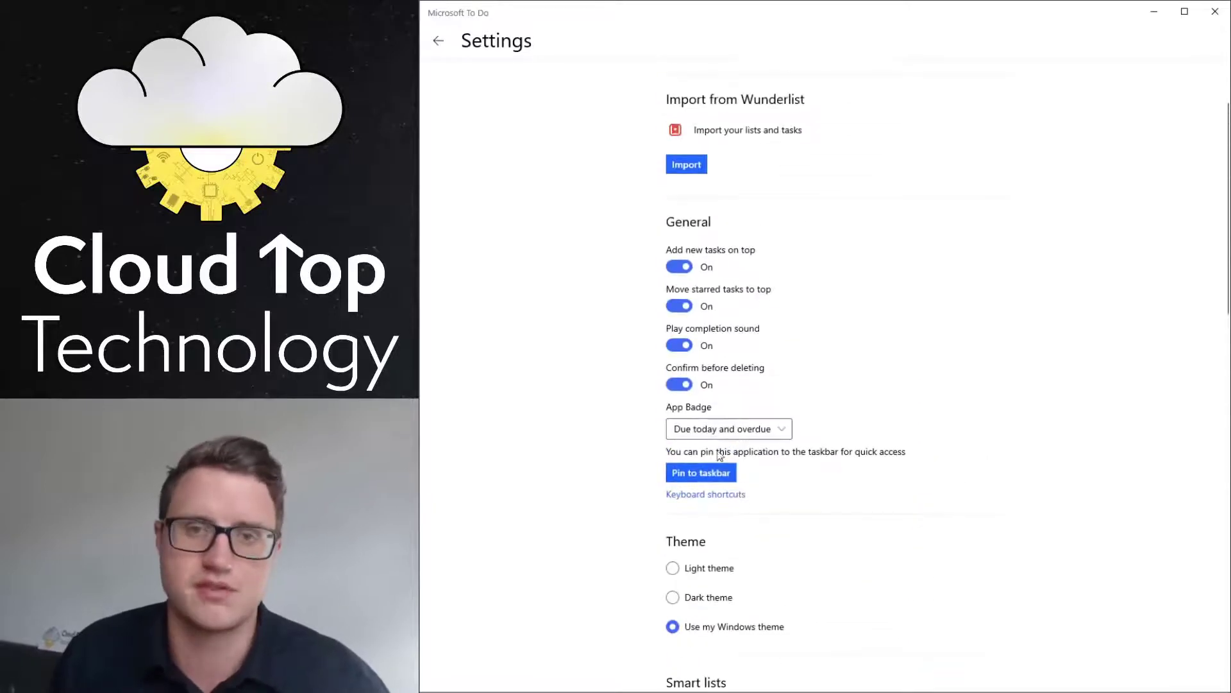
{"action": "scroll", "coordinate": [742, 451], "scroll_direction": "up", "scroll_amount": 1}
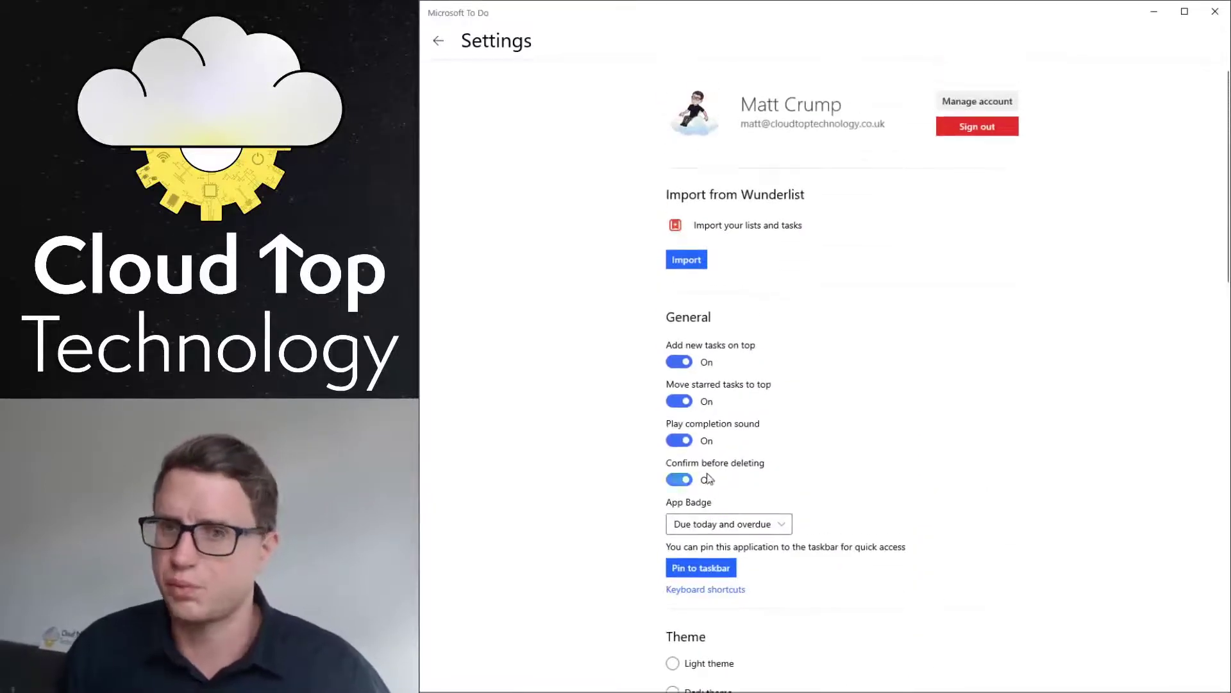
Examine the connected apps, notifications and help settings, and leave the settings to open the Task List.
{"action": "scroll", "coordinate": [720, 434], "scroll_direction": "down", "scroll_amount": 10}
{"action": "scroll", "coordinate": [719, 436], "scroll_direction": "up", "scroll_amount": 3}
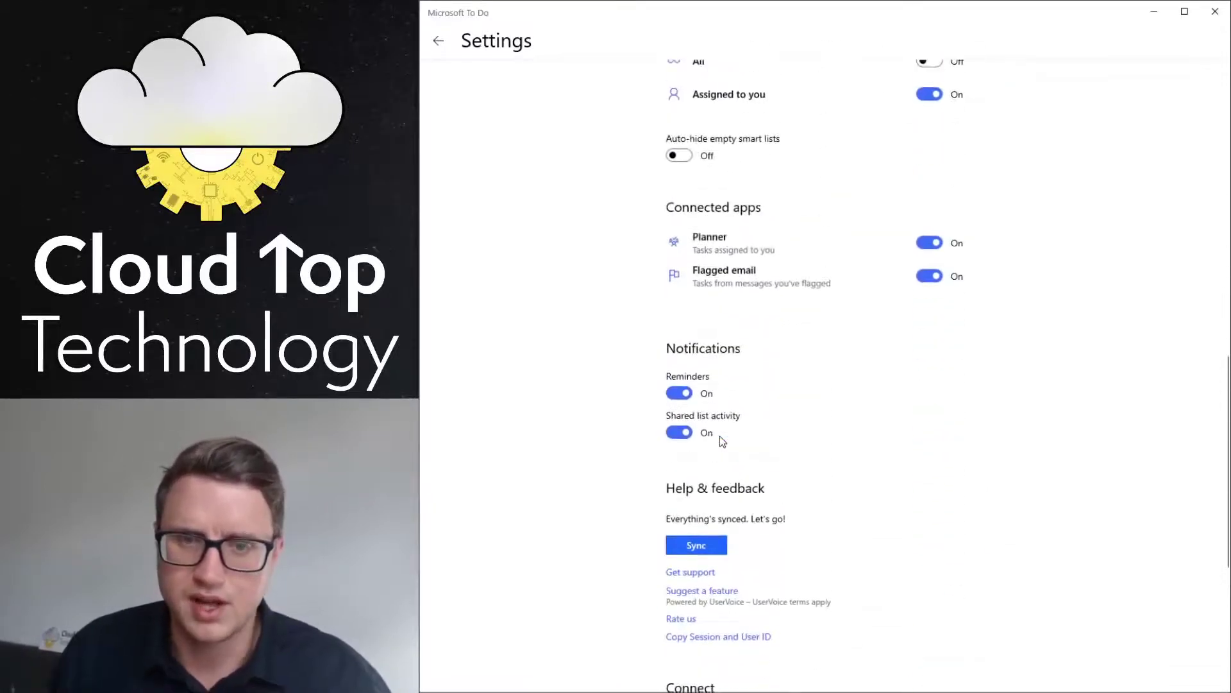
{"action": "scroll", "coordinate": [706, 445], "scroll_direction": "down", "scroll_amount": 3}
{"action": "scroll", "coordinate": [702, 445], "scroll_direction": "up", "scroll_amount": 4}
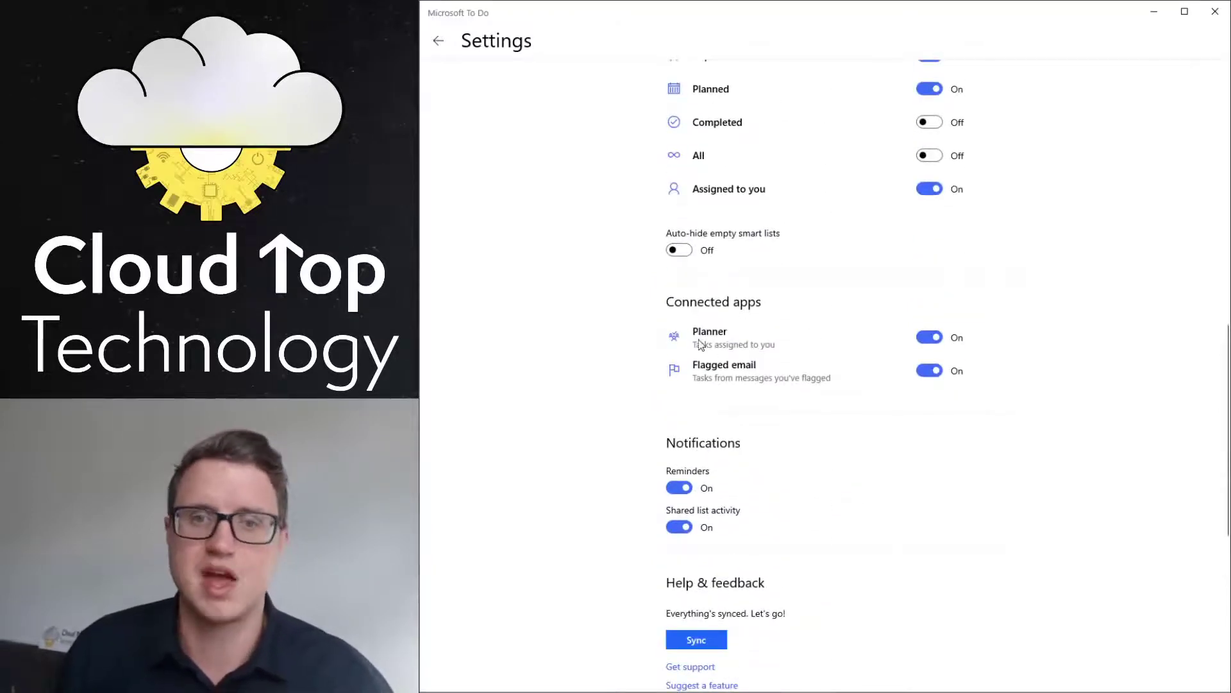
{"action": "left_click", "coordinate": [439, 38]}
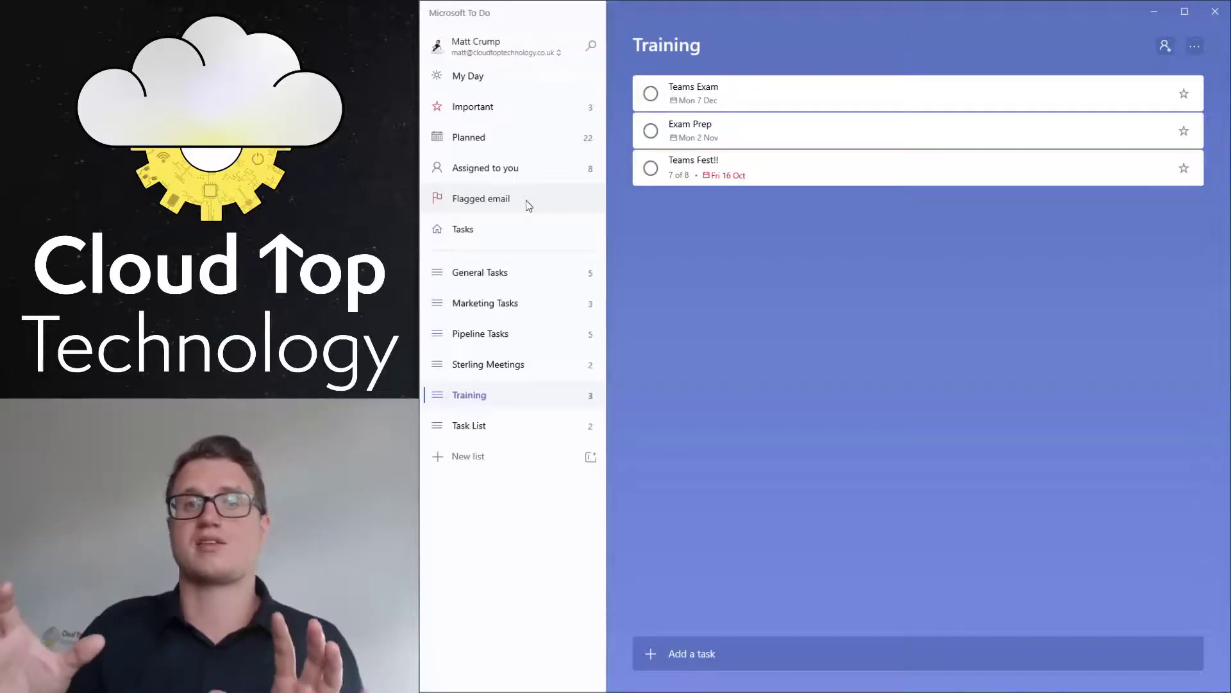
{"action": "left_click", "coordinate": [469, 427]}
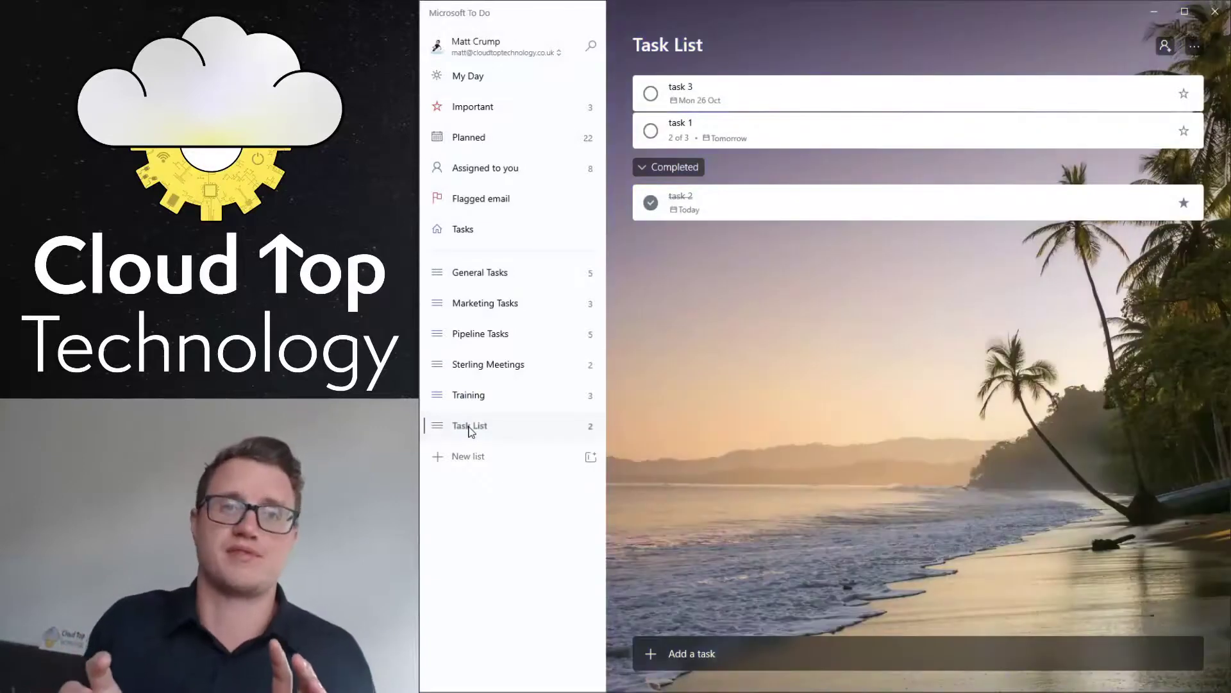